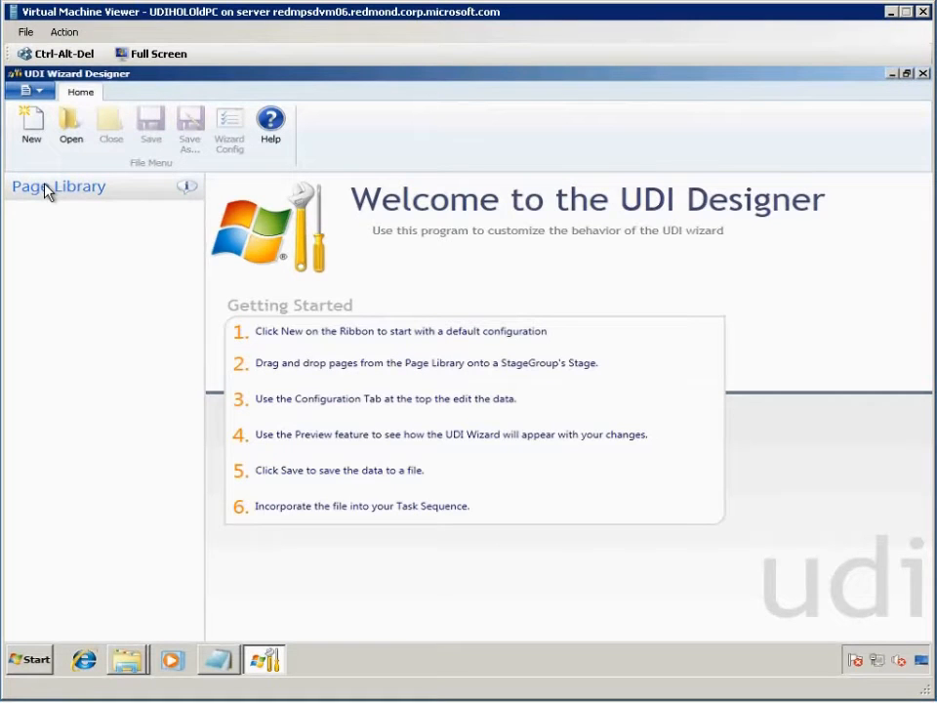
Open the recent document OSDSetupWizard.xml and display its Install Programs page
click(45, 93)
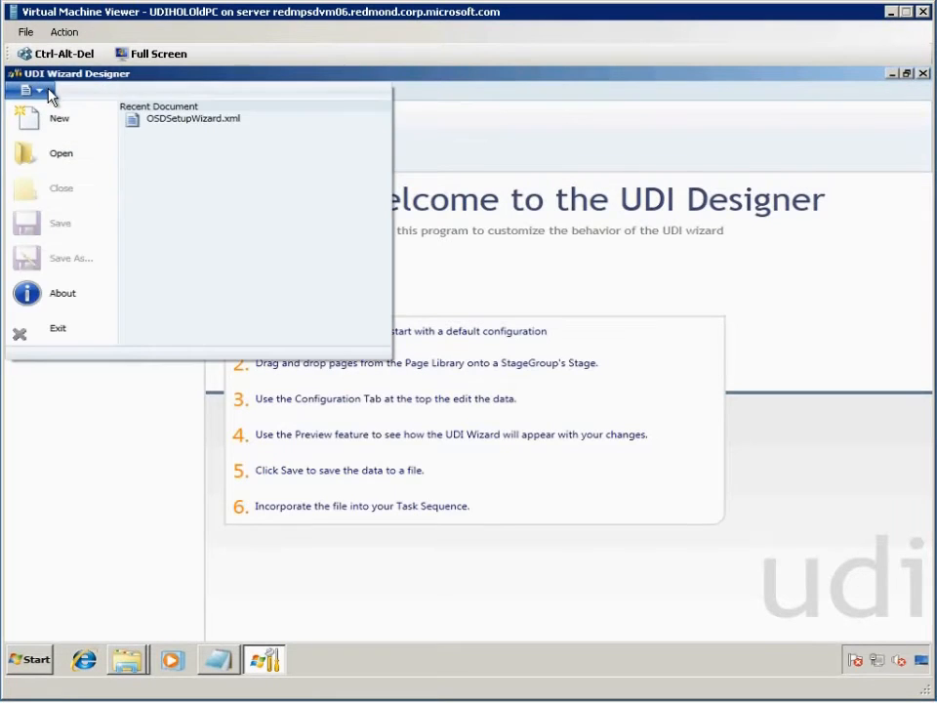
click(148, 119)
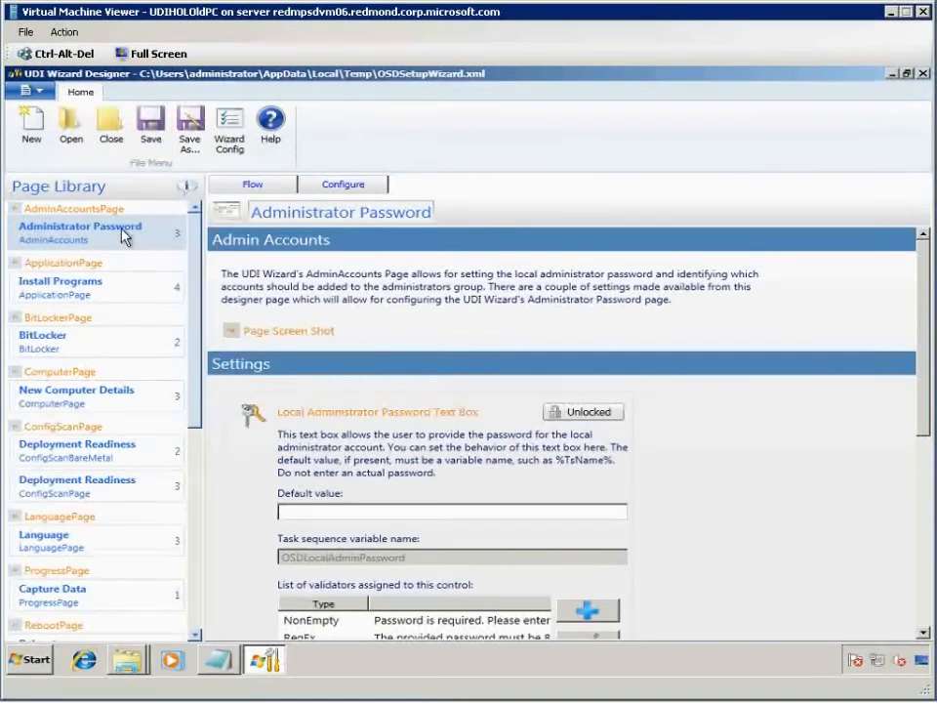
click(102, 300)
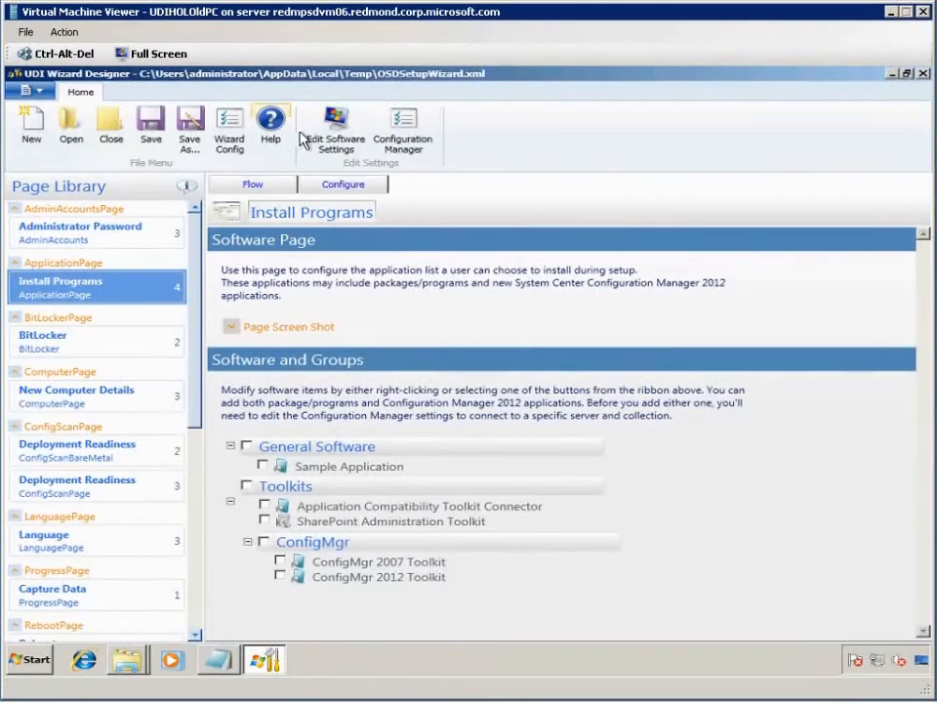
Review the Configuration Manager site settings for the Install Programs page and accept them
click(407, 134)
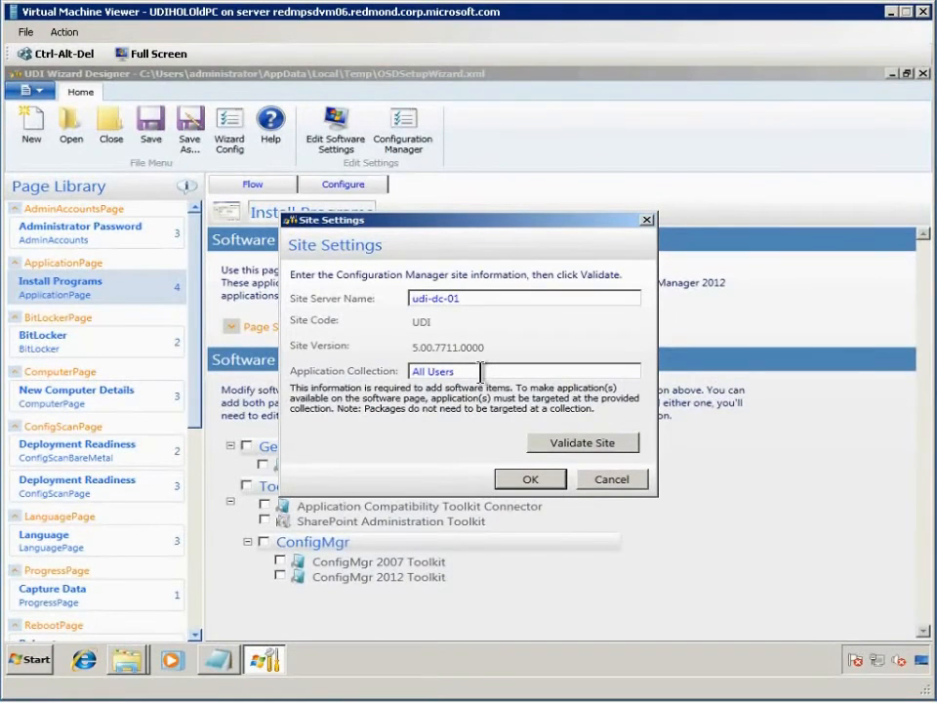
click(552, 483)
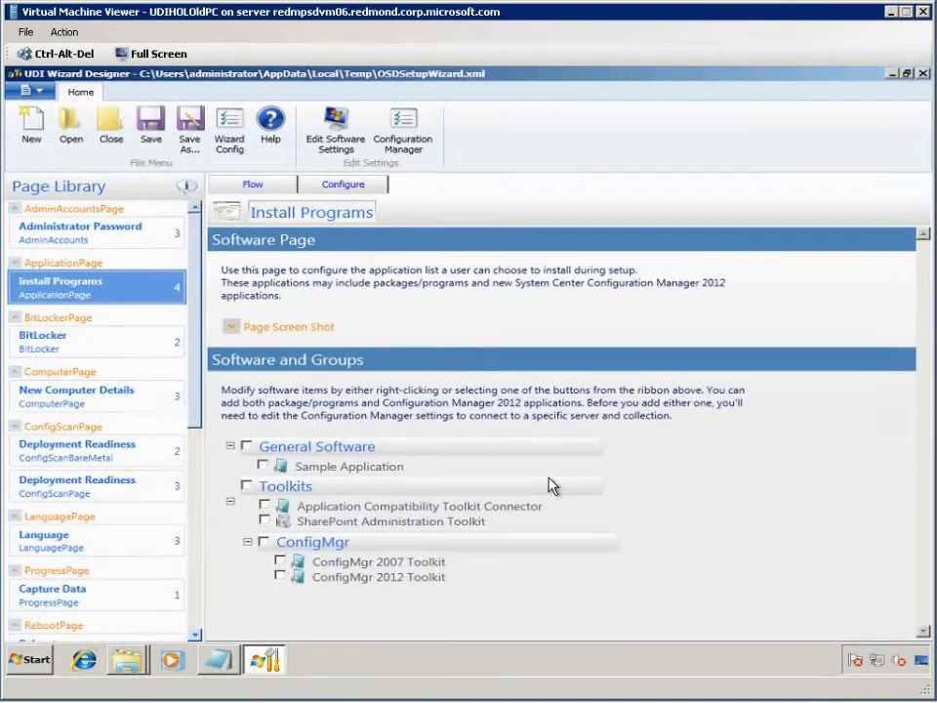
Add a software group named MDT nested under the Toolkits group
click(550, 487)
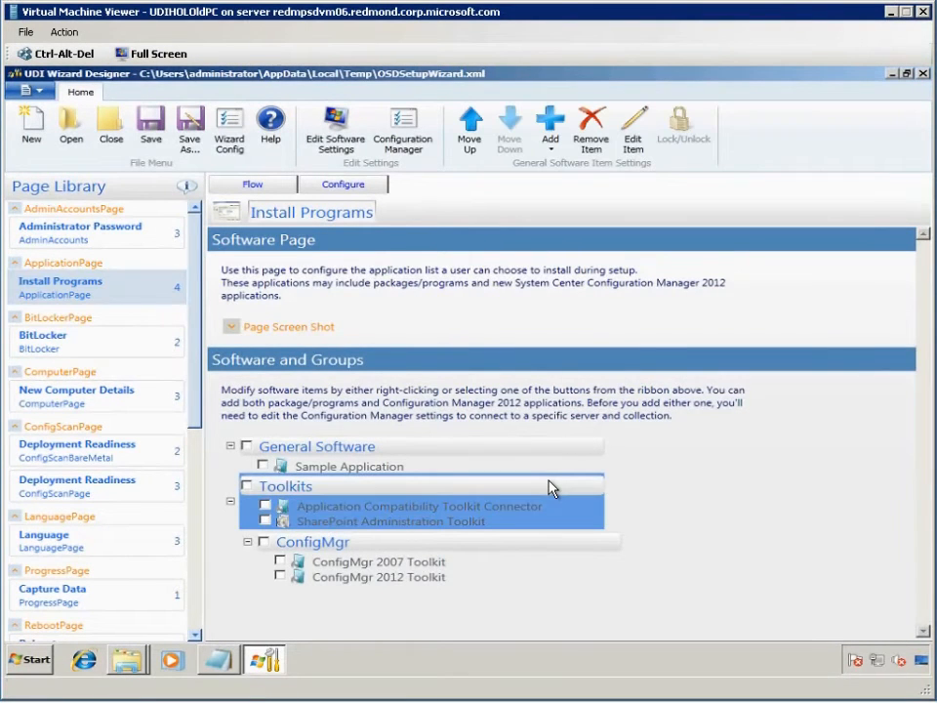
click(553, 146)
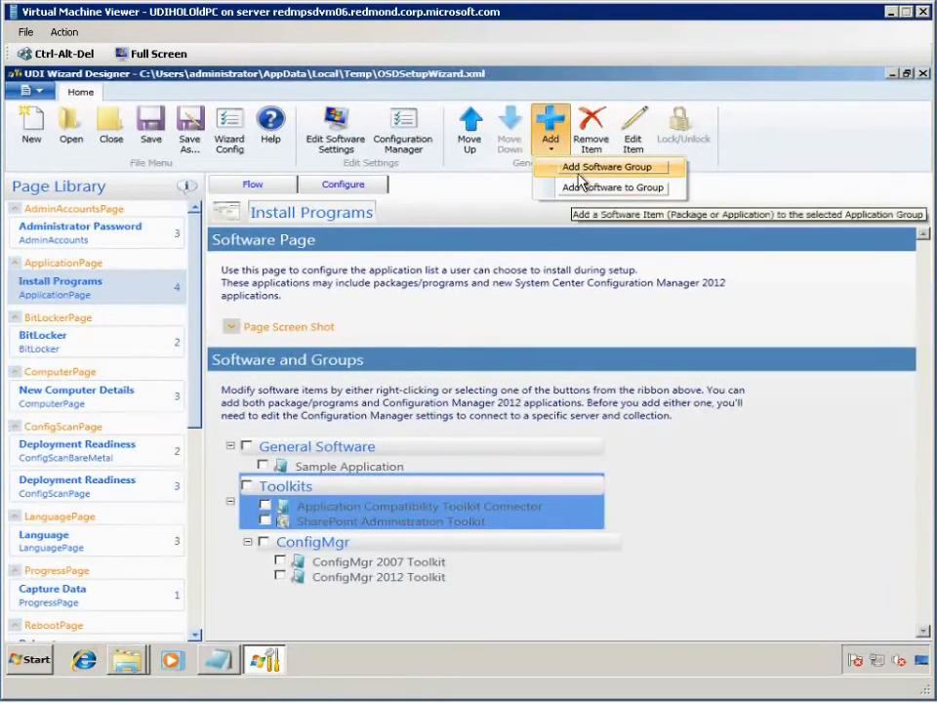
click(583, 172)
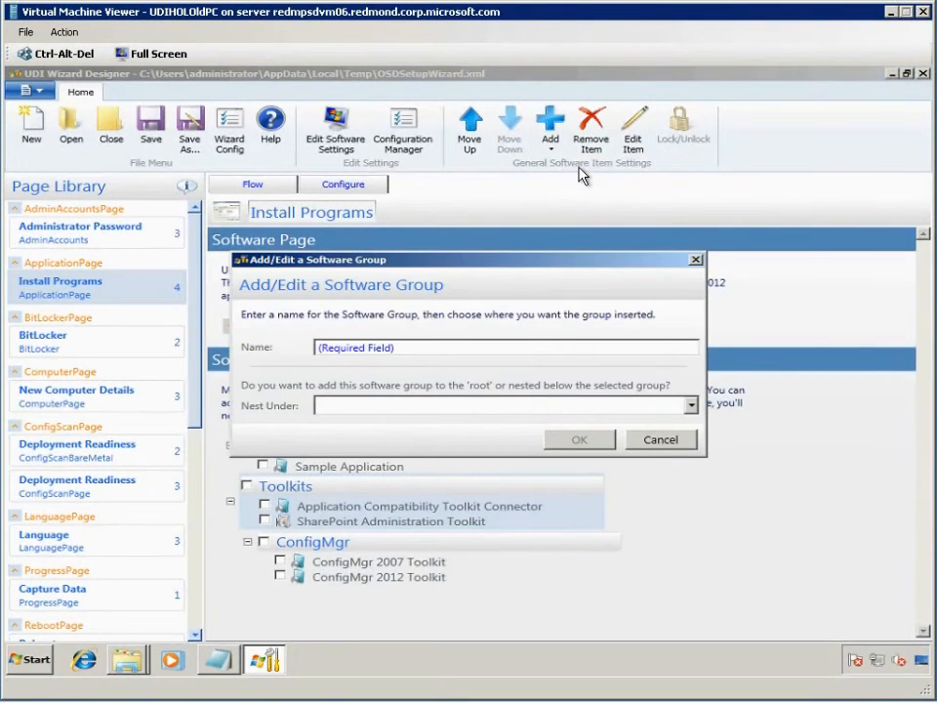
click(413, 345)
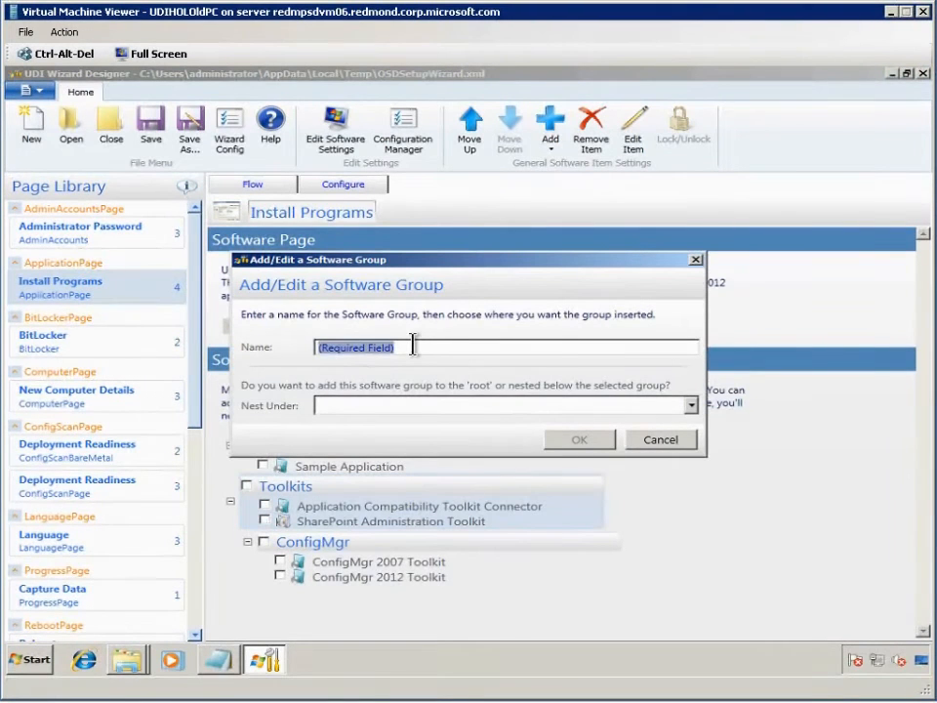
text(MDT)
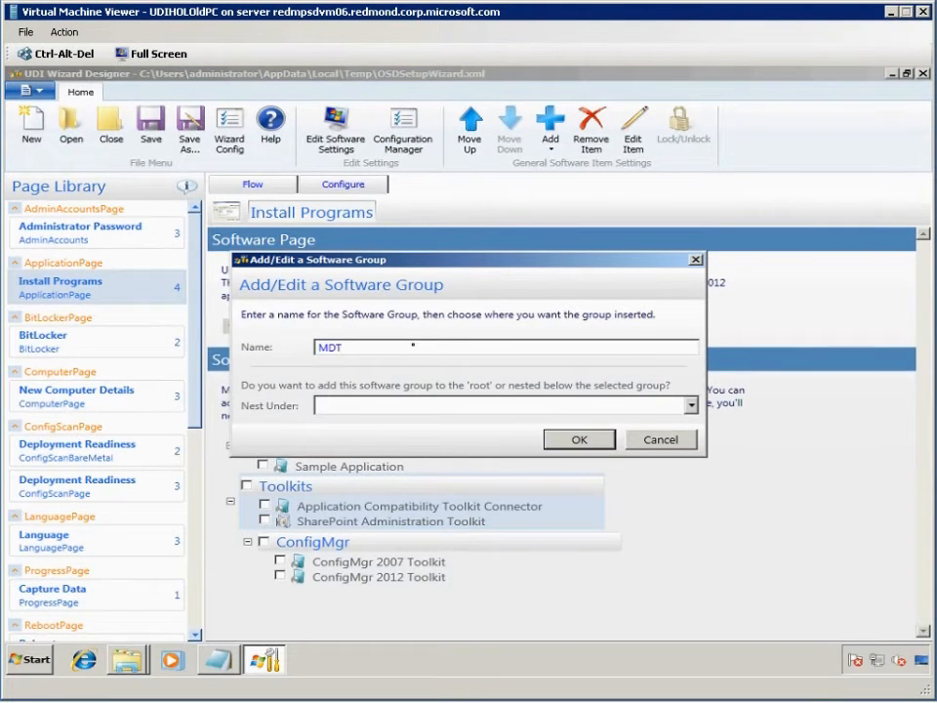
click(688, 406)
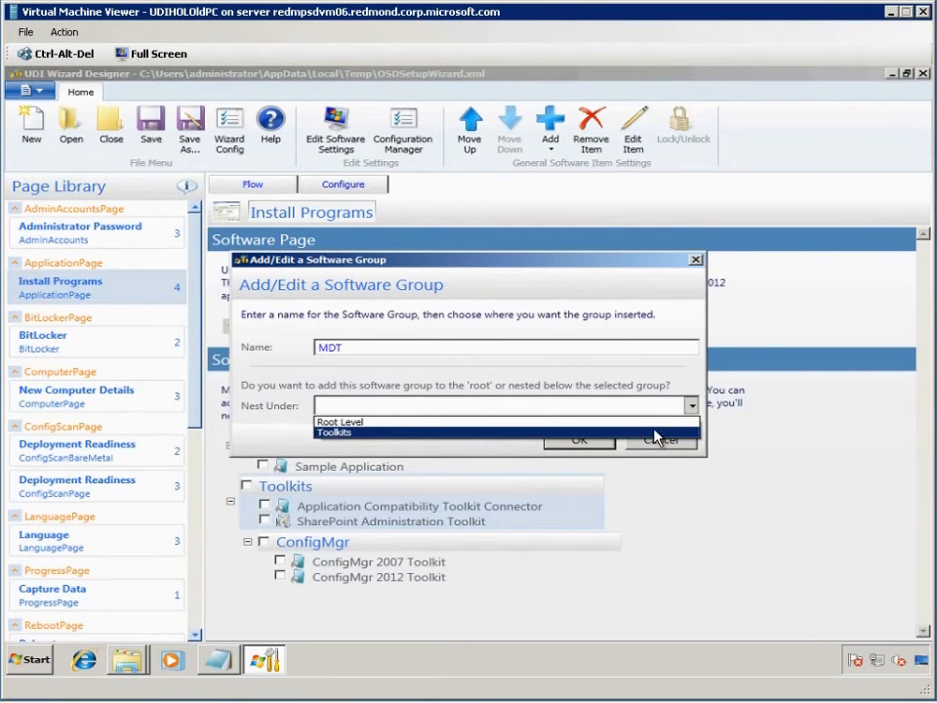
click(658, 432)
click(578, 441)
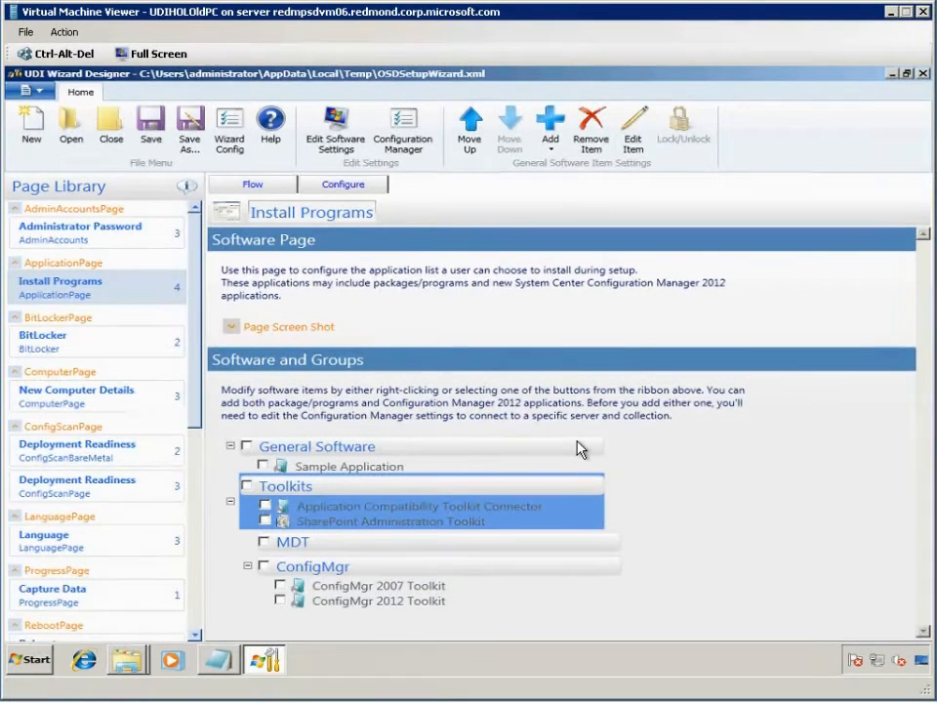
Start adding a Package/Program item to the General Software group, choosing the .Net Framework package as its 32-bit package
click(577, 448)
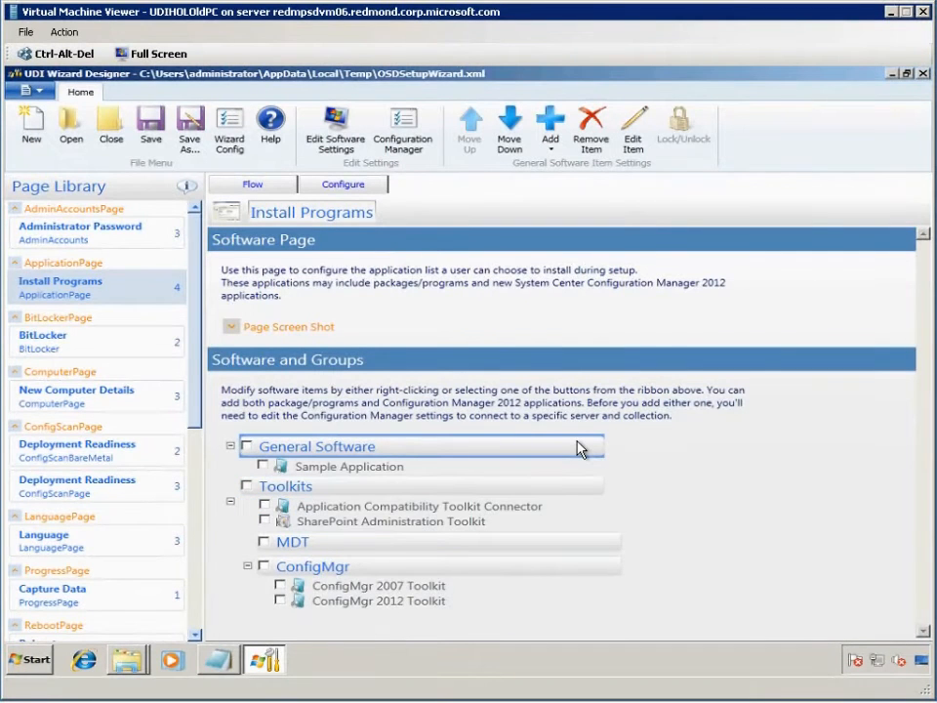
click(550, 136)
click(563, 189)
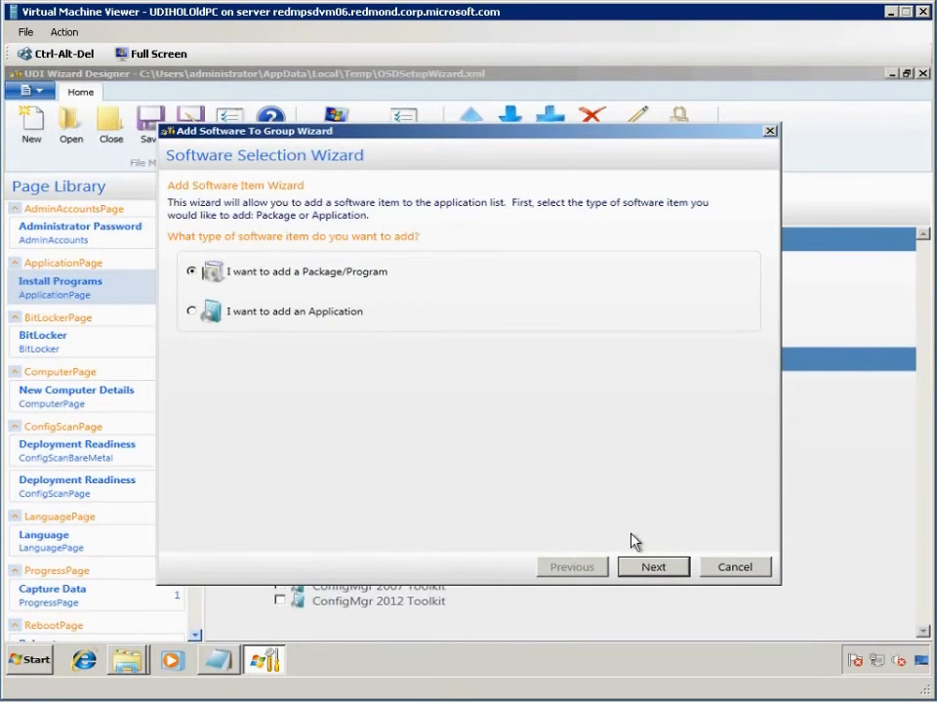
click(673, 566)
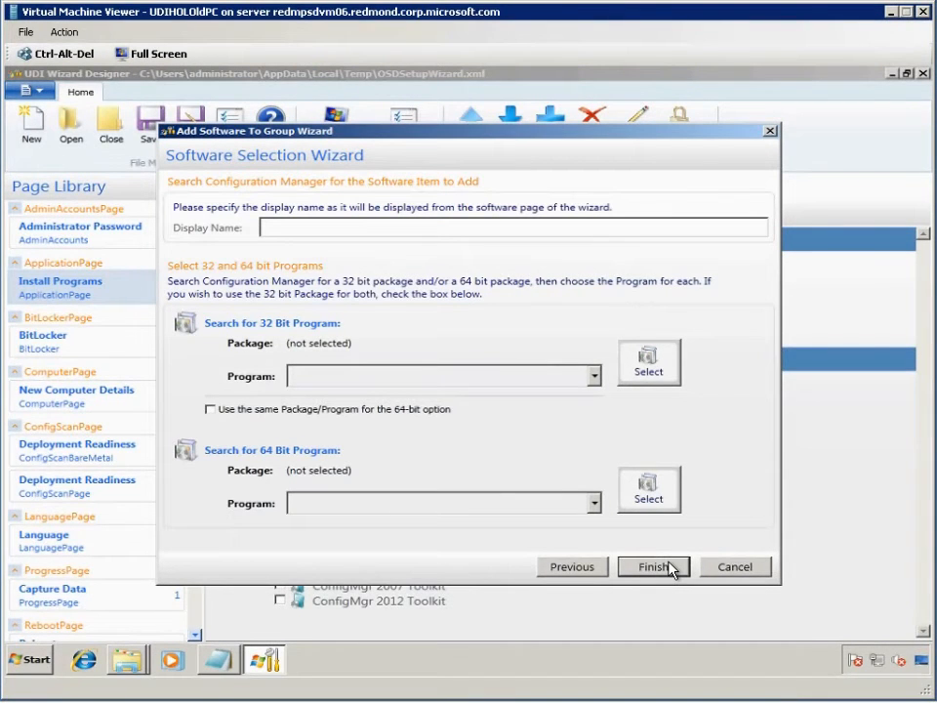
click(664, 377)
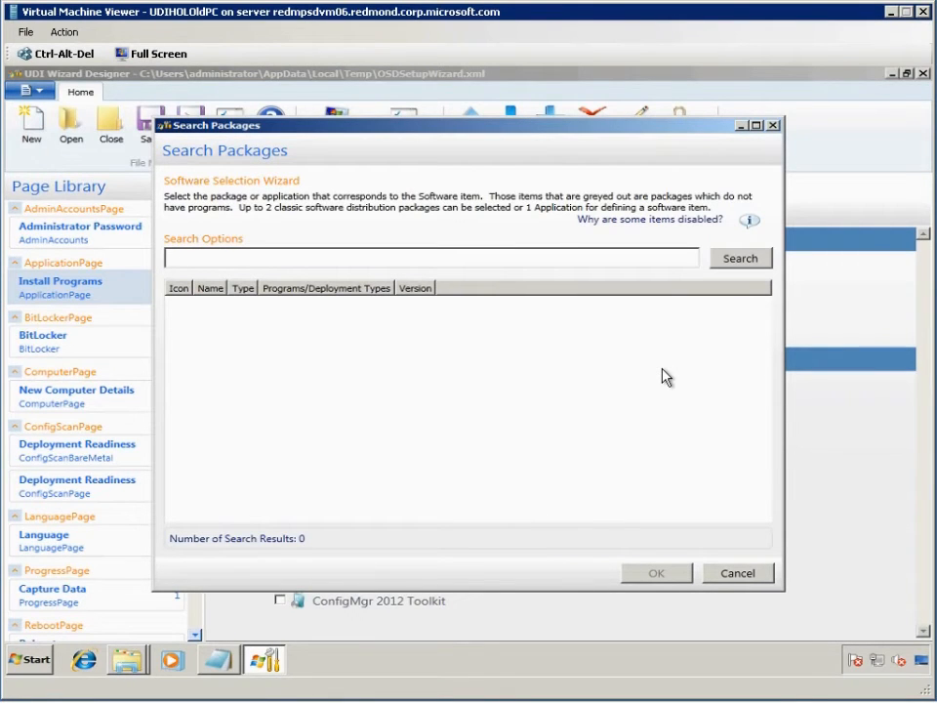
click(757, 260)
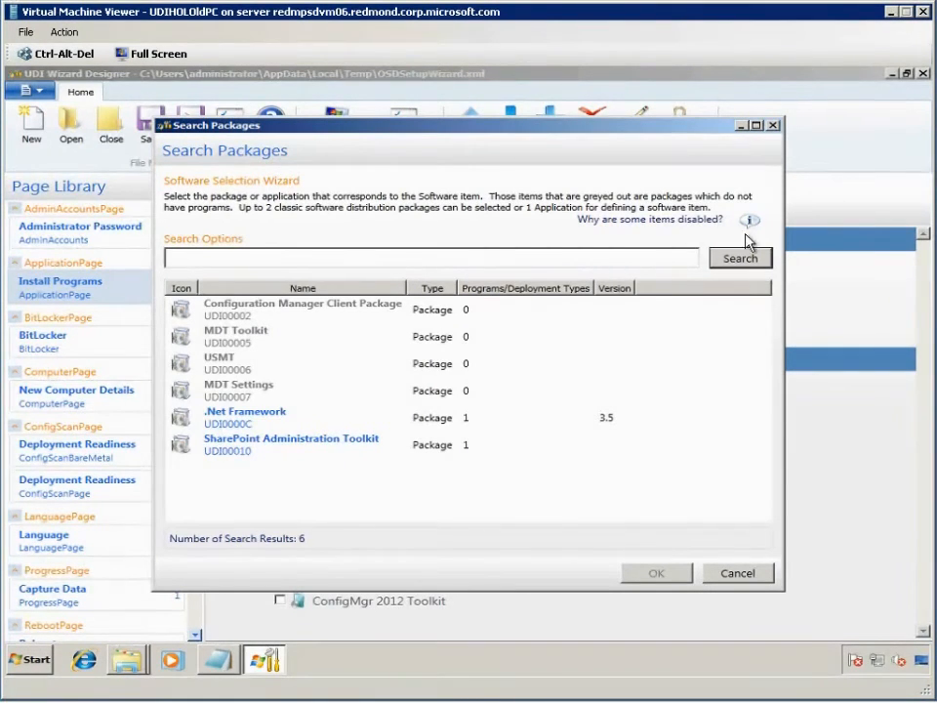
mouse_move(750, 224)
click(417, 426)
click(649, 573)
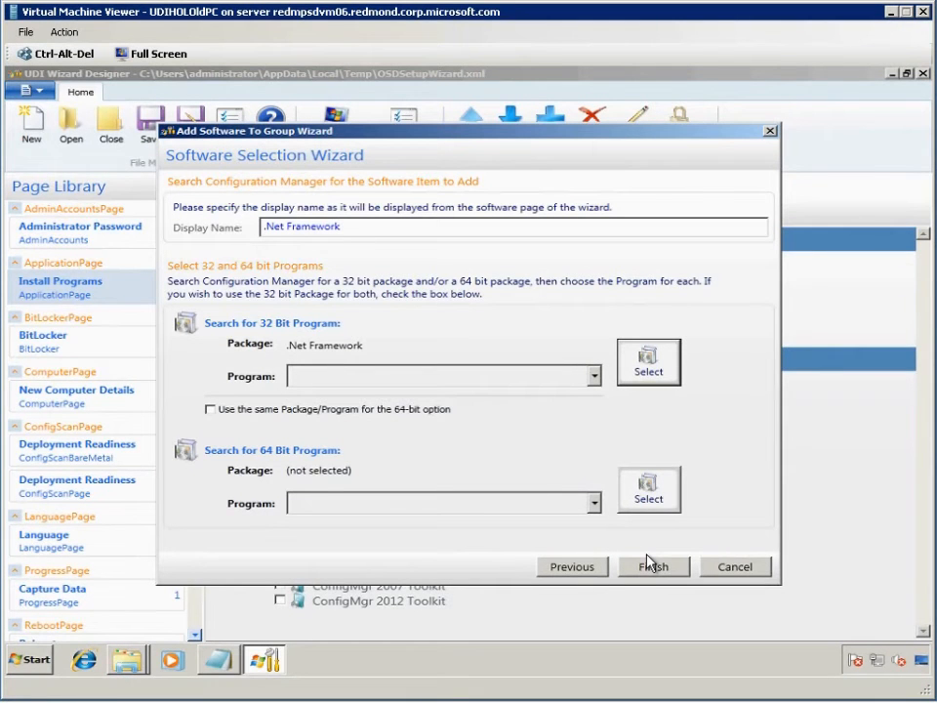
Set the 32-bit program to .Net 3.5 Installer, reuse it for the 64-bit option, and finish adding the item
click(595, 379)
click(590, 393)
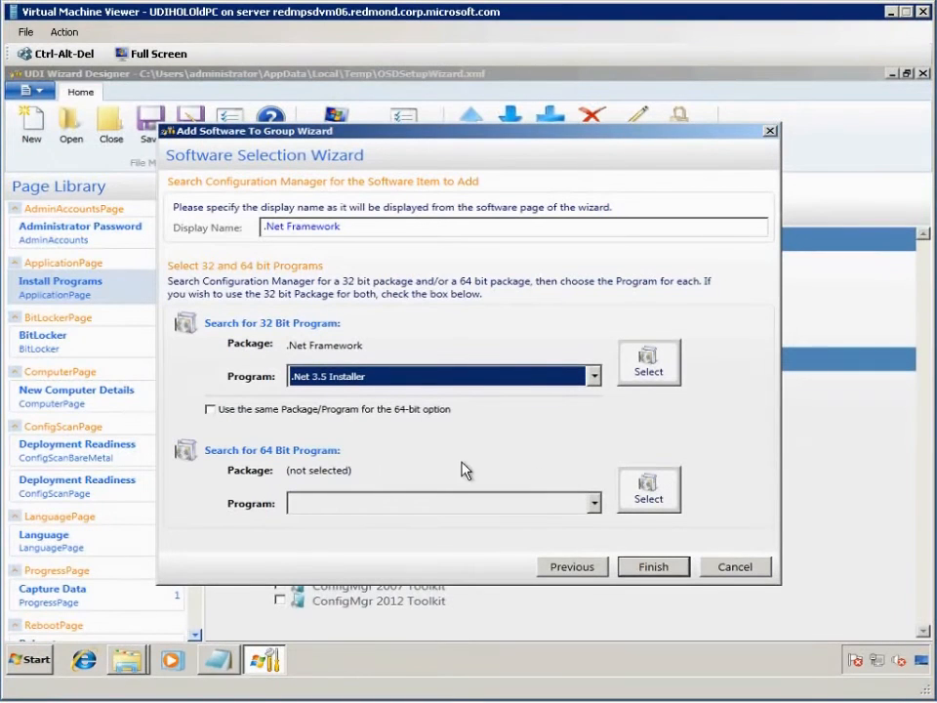
click(211, 412)
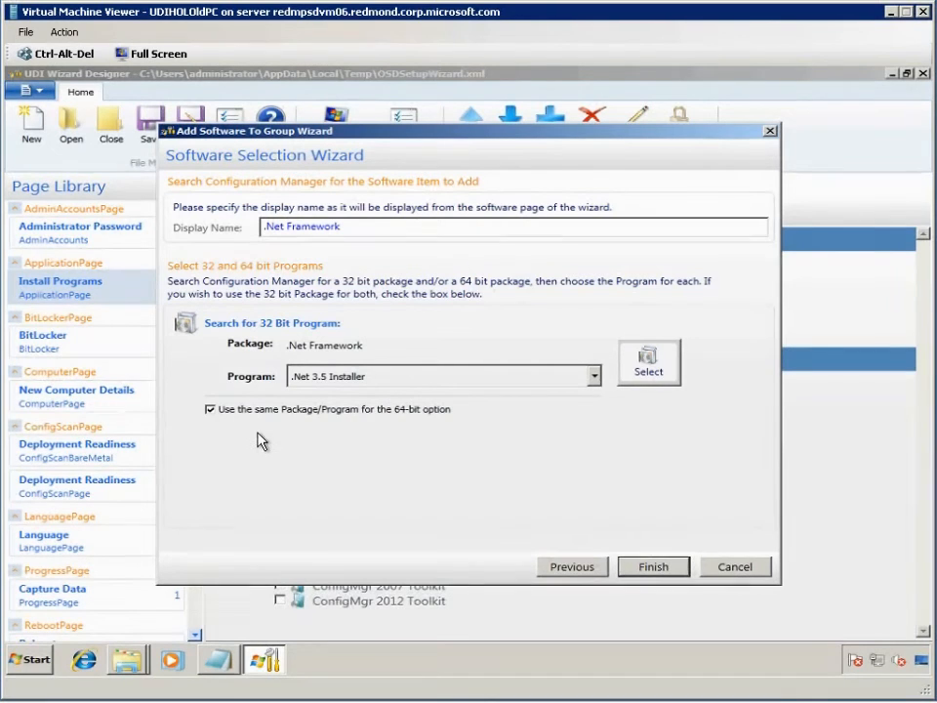
click(671, 568)
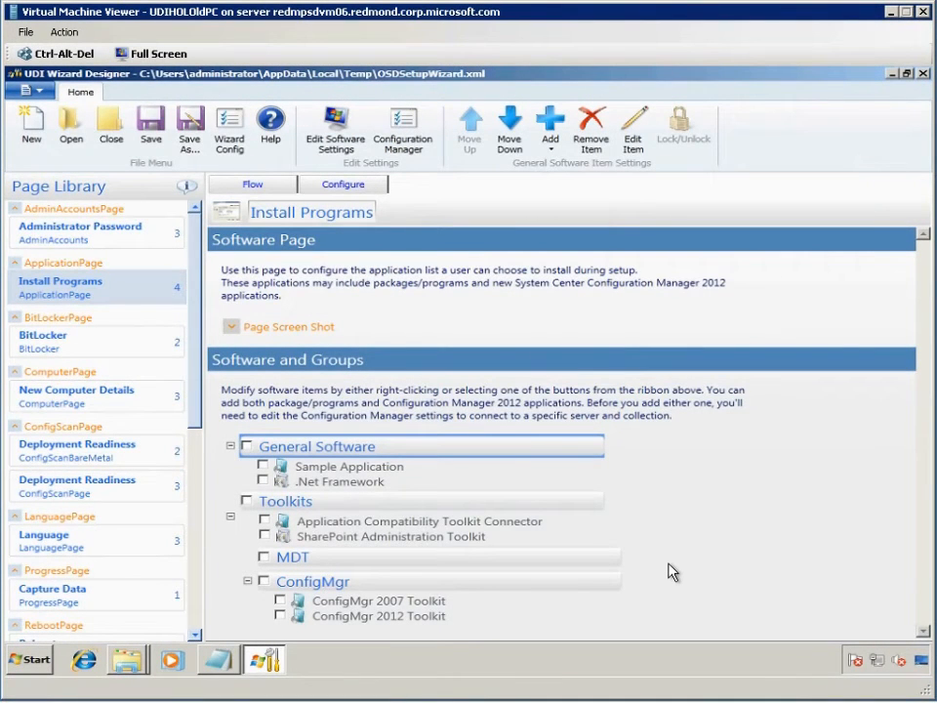
Delete the Sample Application item from the General Software group
click(399, 466)
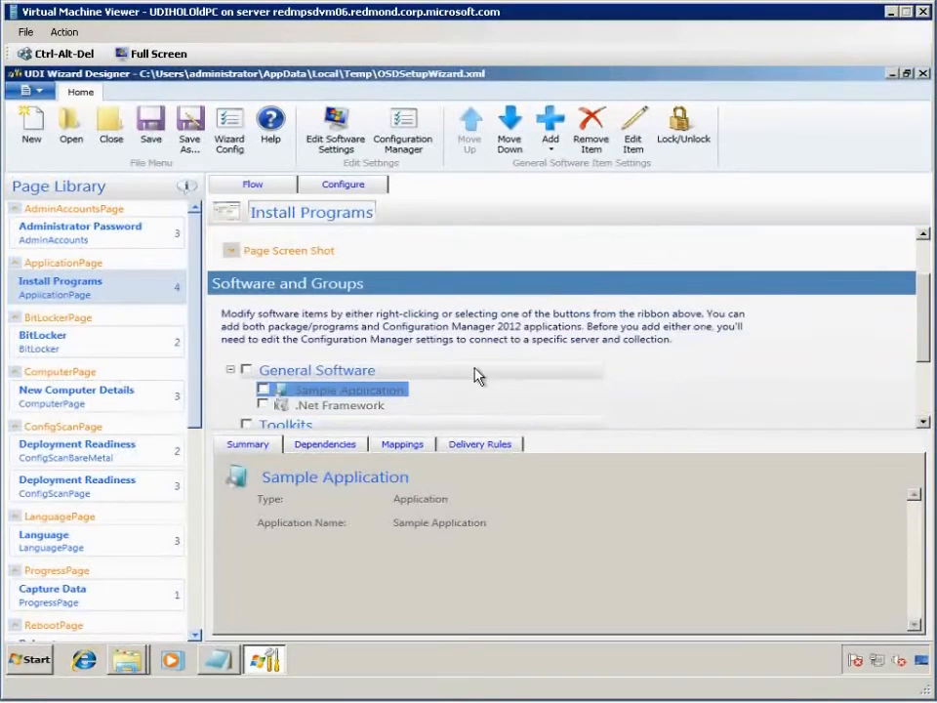
click(593, 142)
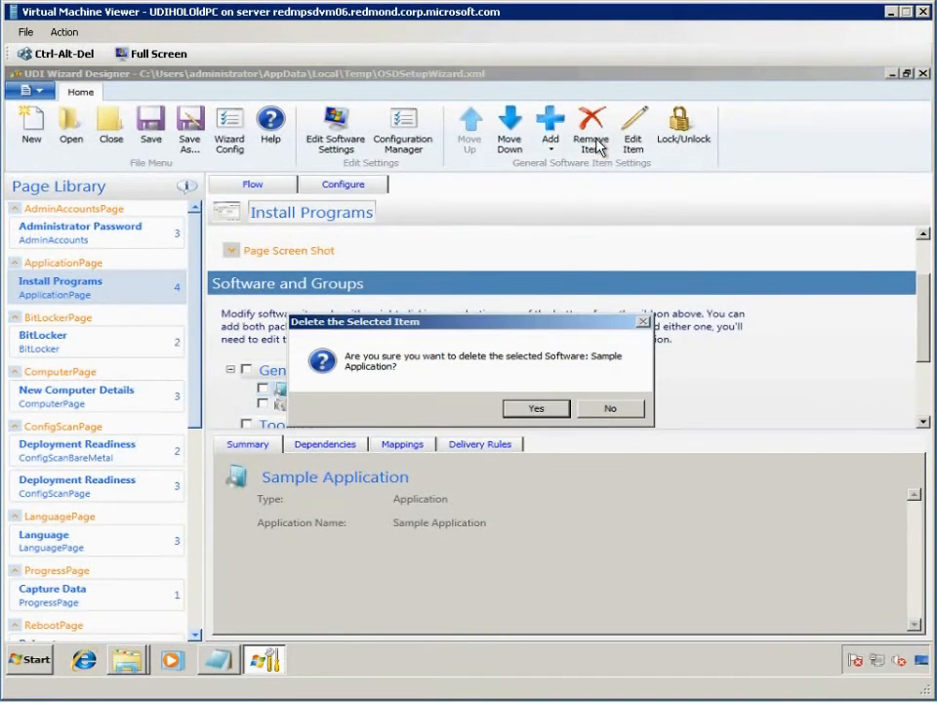
click(536, 409)
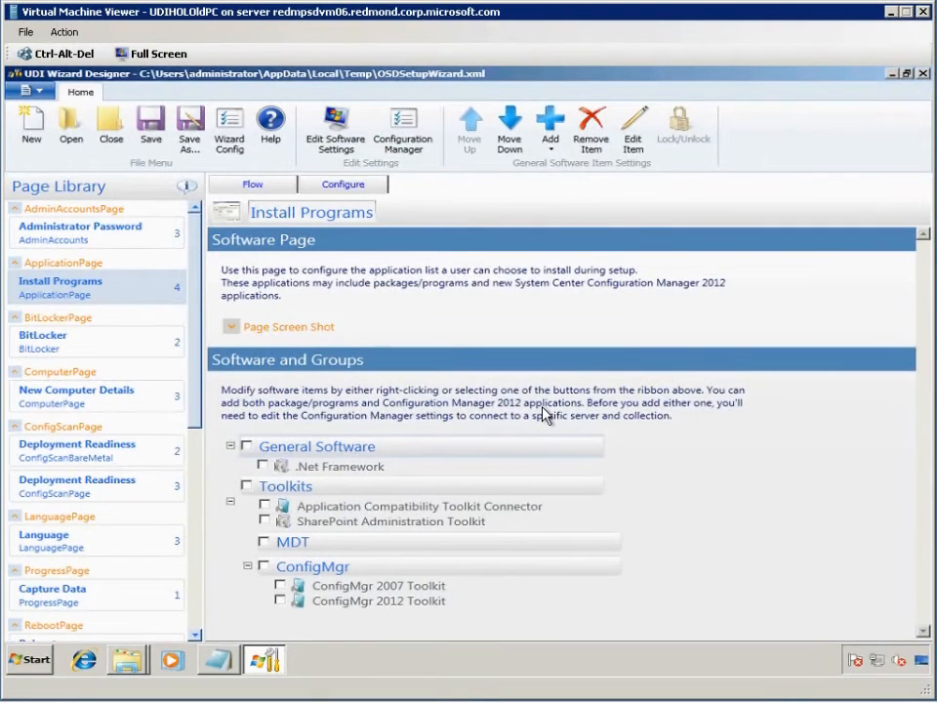
Start adding a software item of type Application to the MDT group
right_click(500, 549)
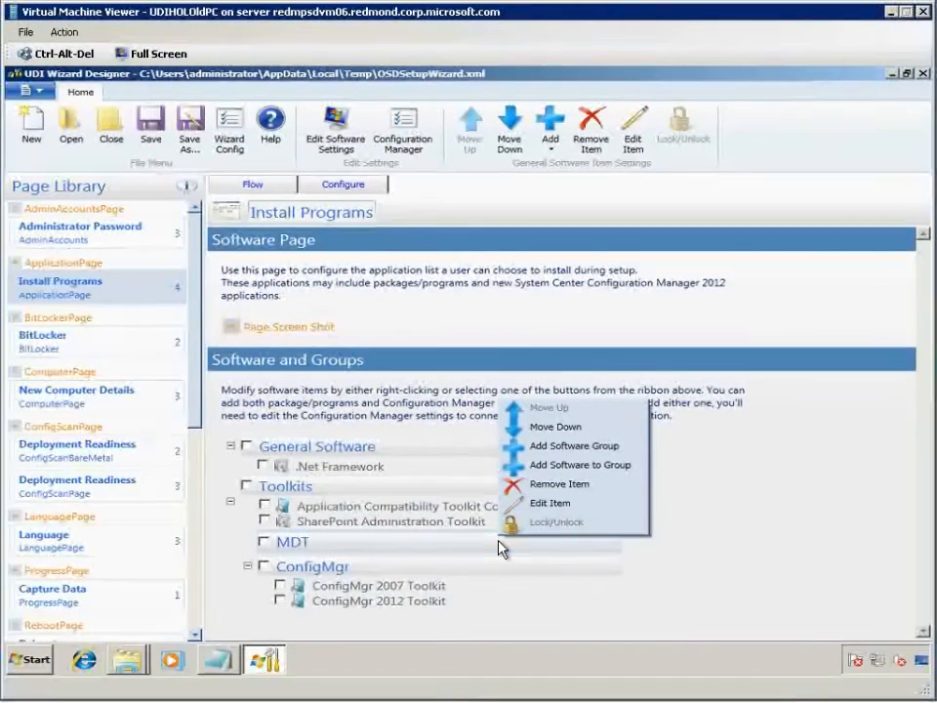
click(570, 467)
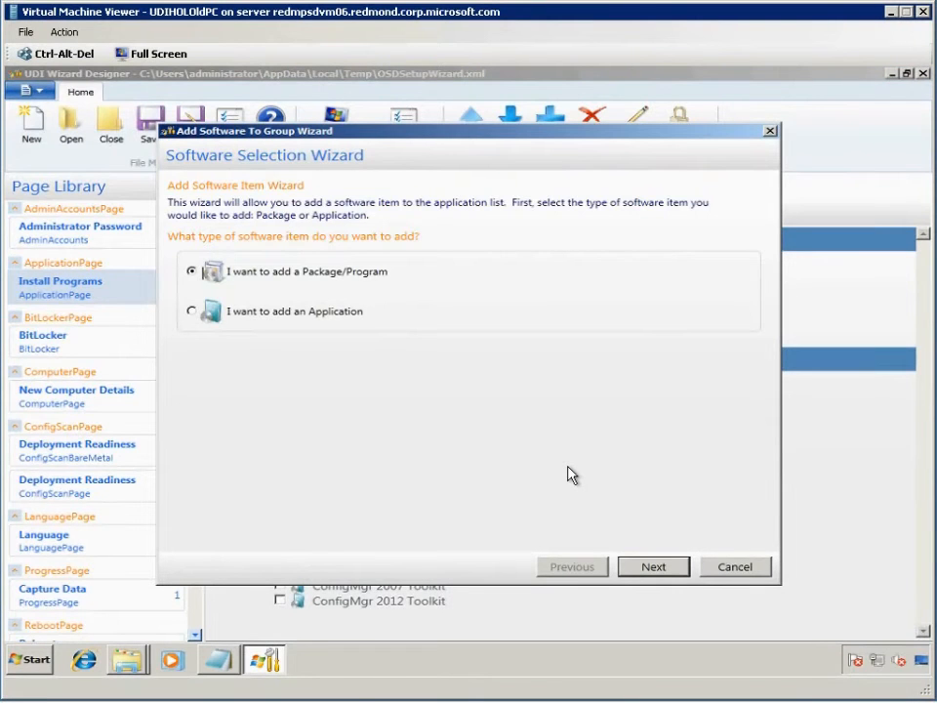
click(192, 312)
click(665, 564)
Search the applications for "deployment", select Microsoft Deployment Toolkit 2012, and finish adding it under its default display name
click(669, 378)
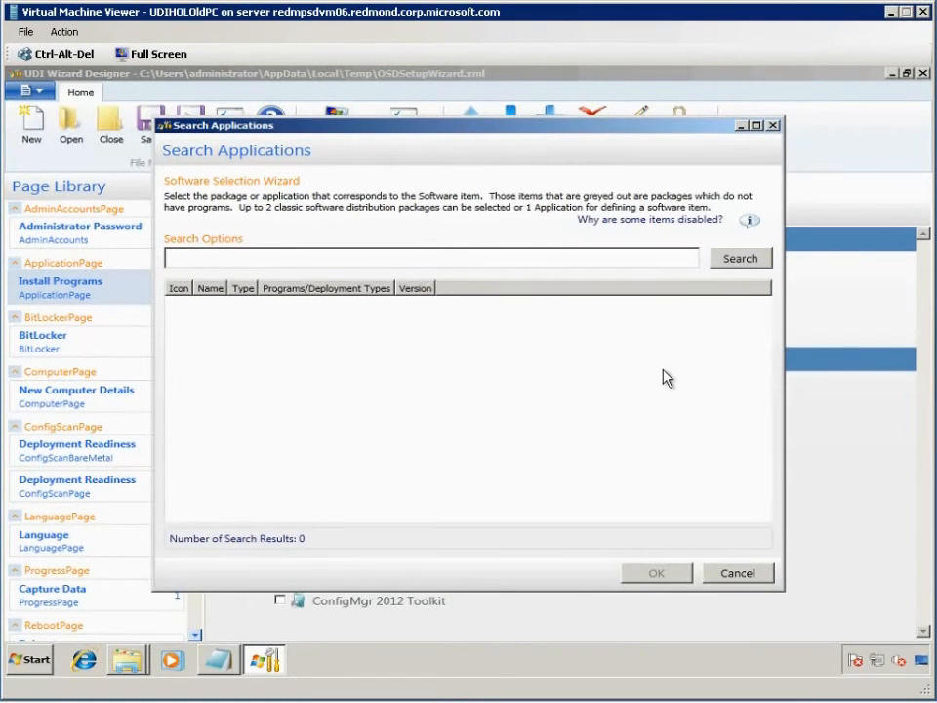
click(601, 259)
text(deployment)
click(737, 258)
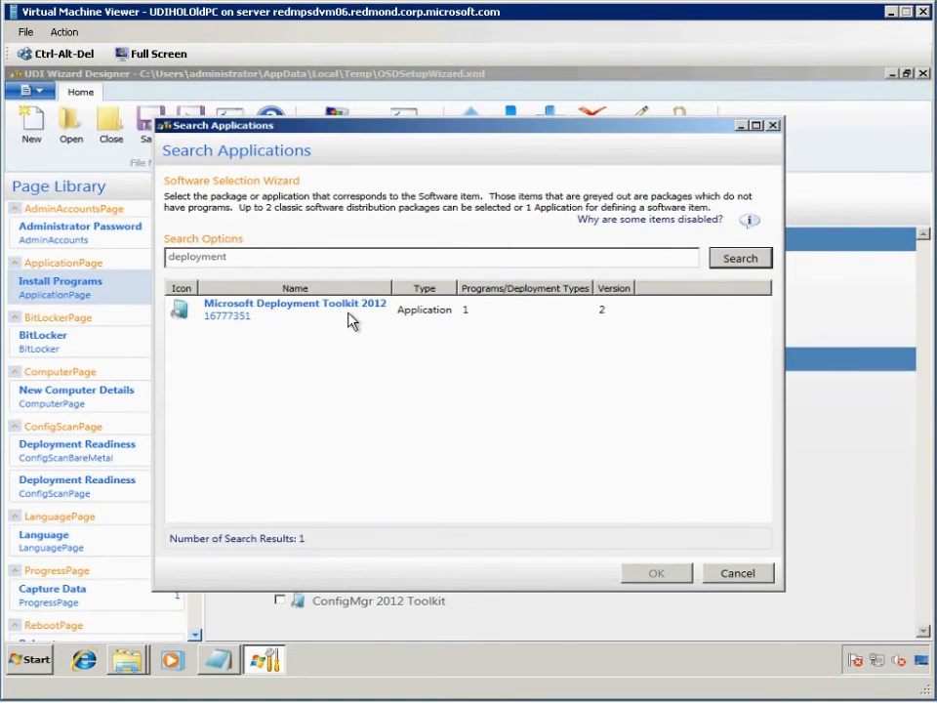
click(308, 311)
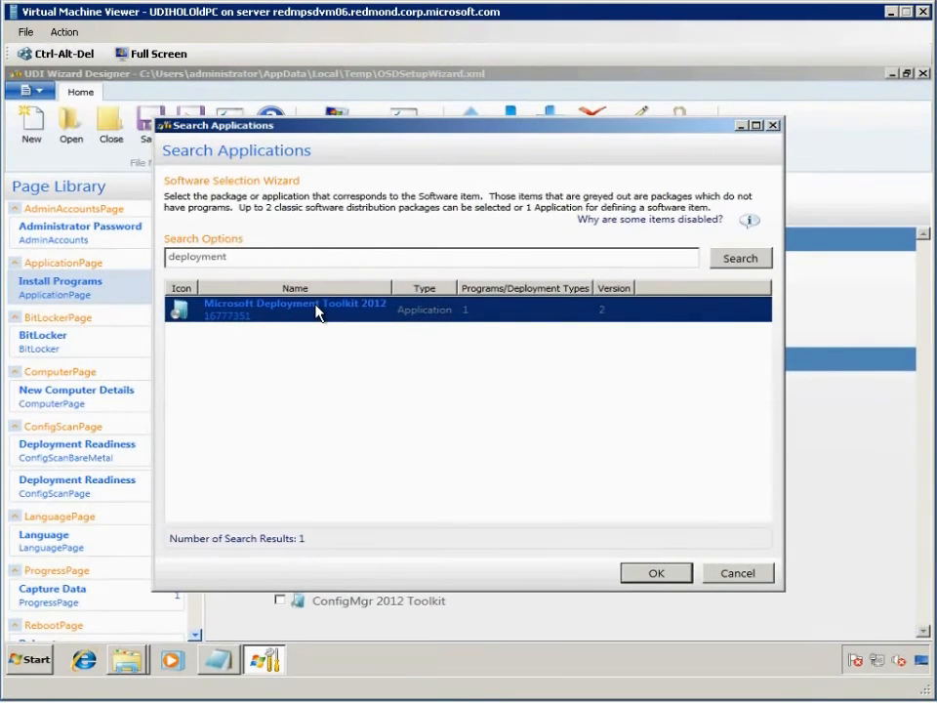
click(655, 573)
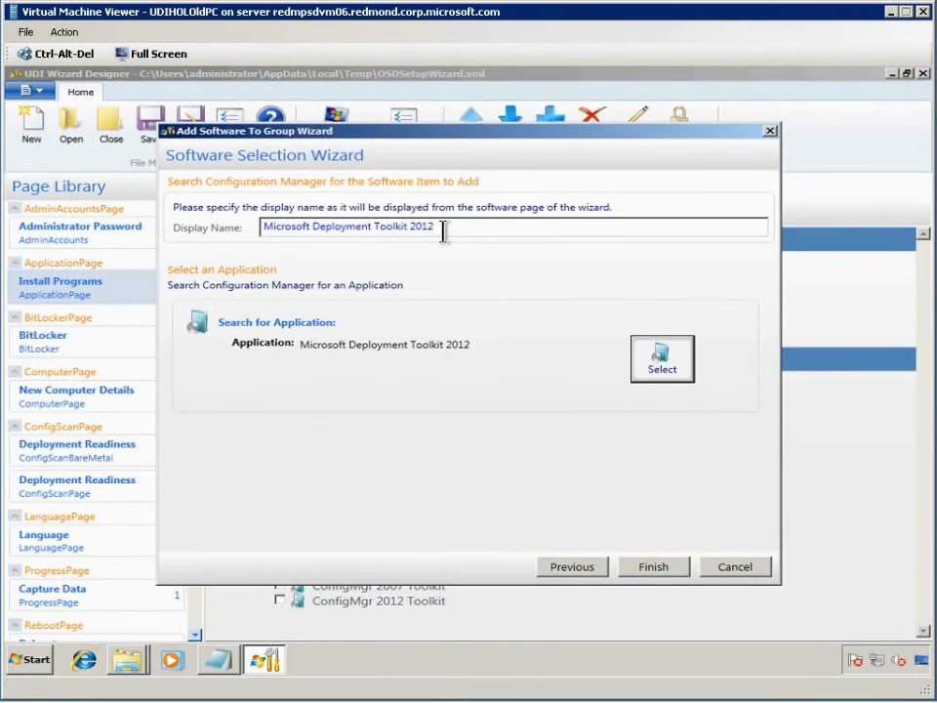
click(683, 568)
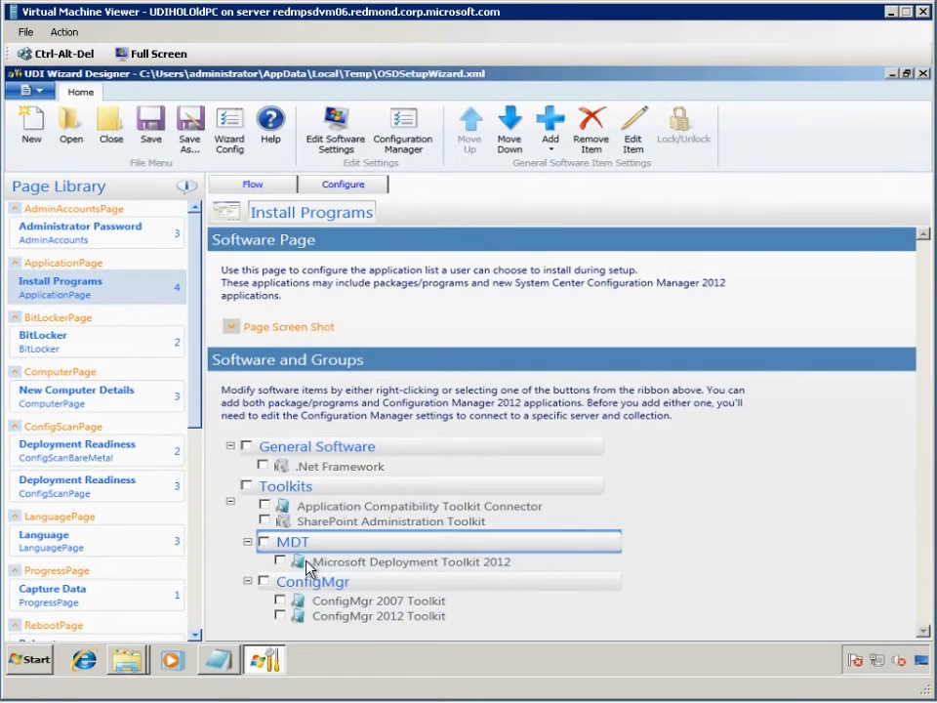
Show the summary of the SharePoint Administration Toolkit item and shrink the details area to enlarge the software list
click(321, 523)
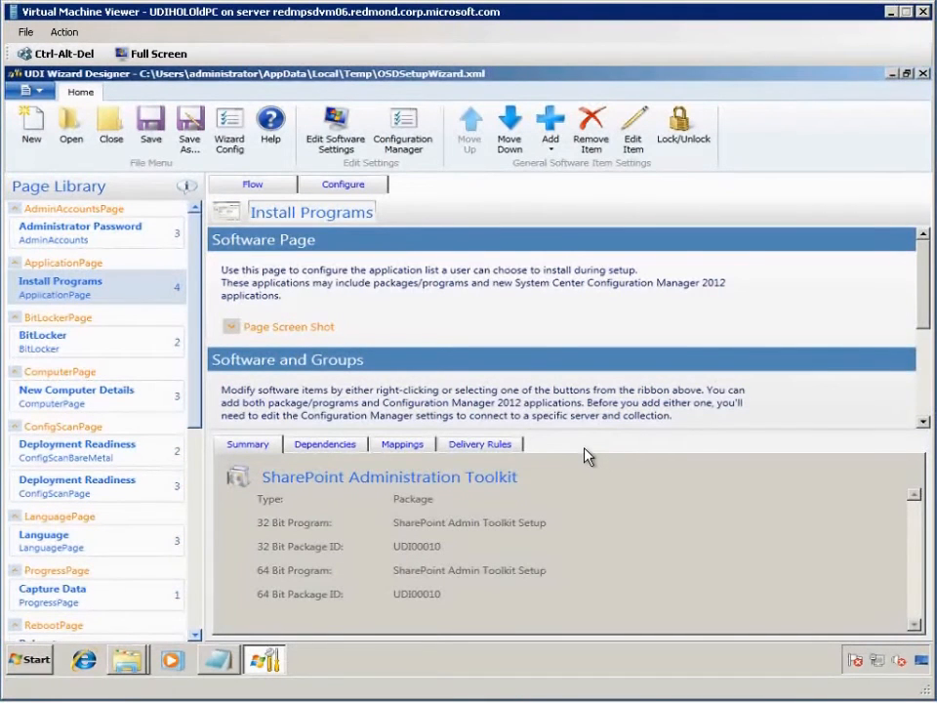
scroll(589, 430, down, 1)
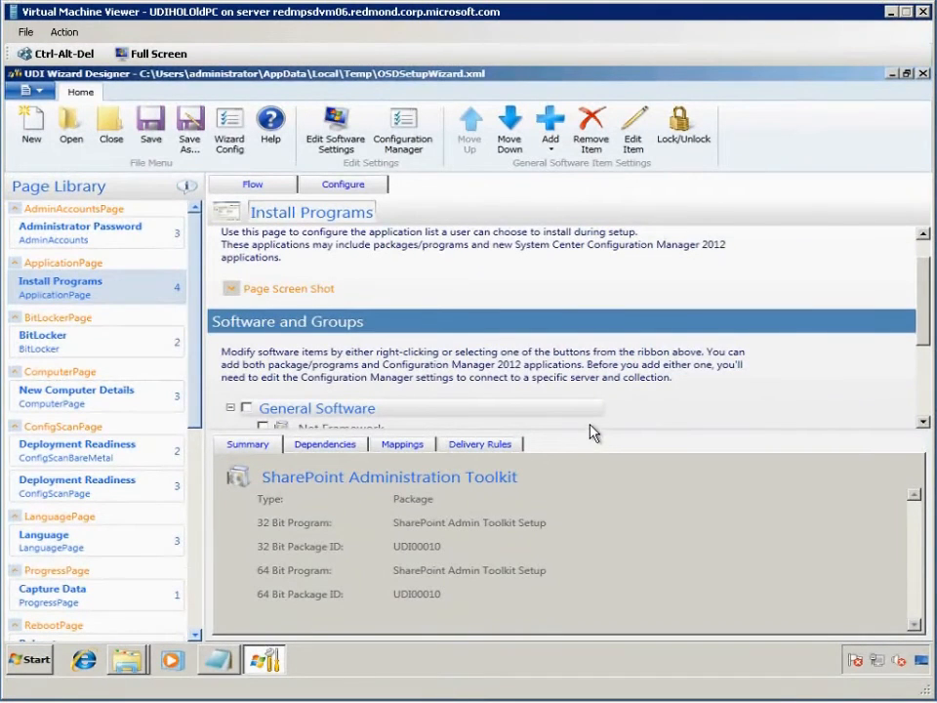
click(590, 429)
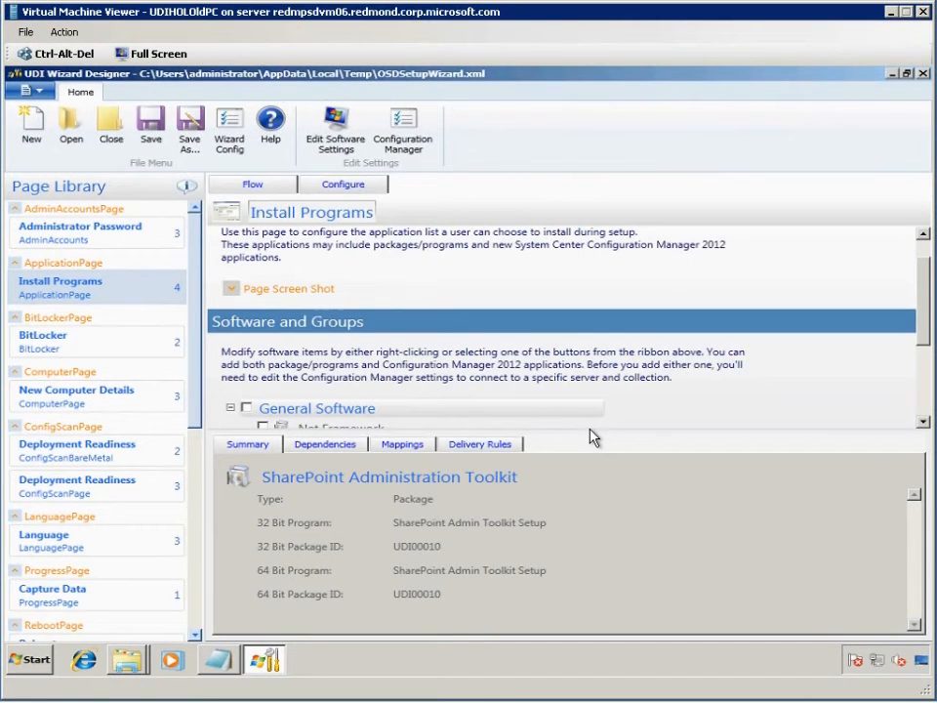
drag(589, 429, 595, 513)
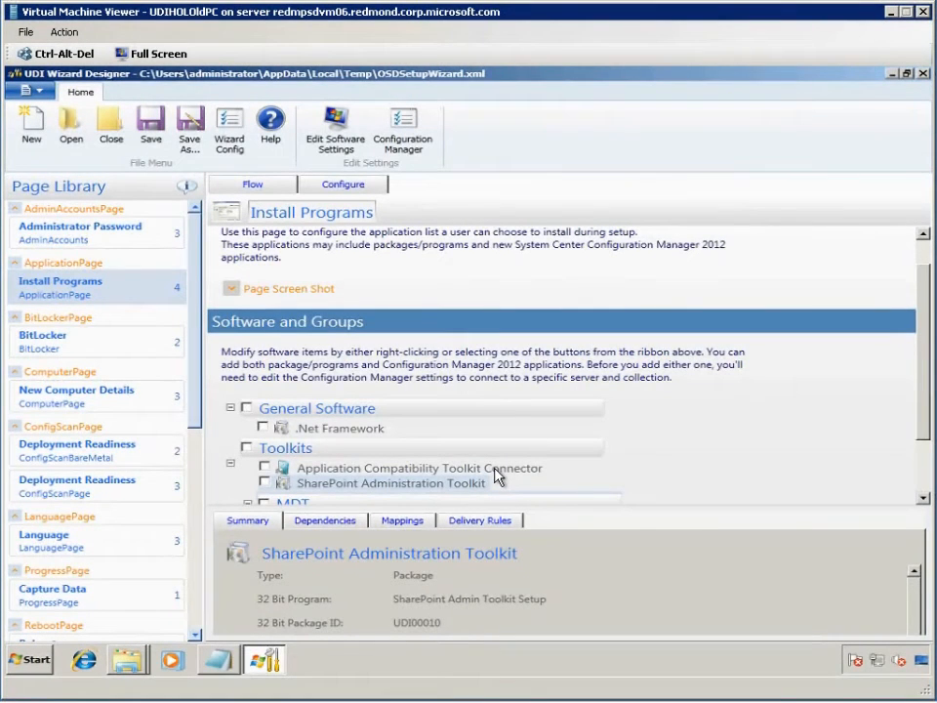
Add a dependency of type require on .Net Framework to the SharePoint Administration Toolkit item
drag(535, 505, 537, 439)
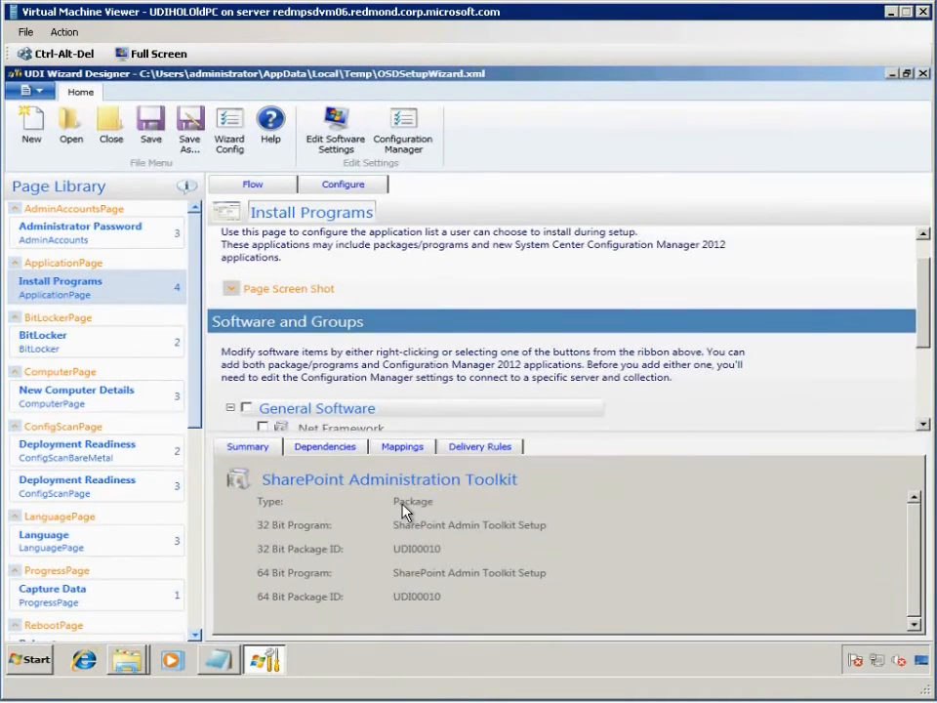
click(348, 449)
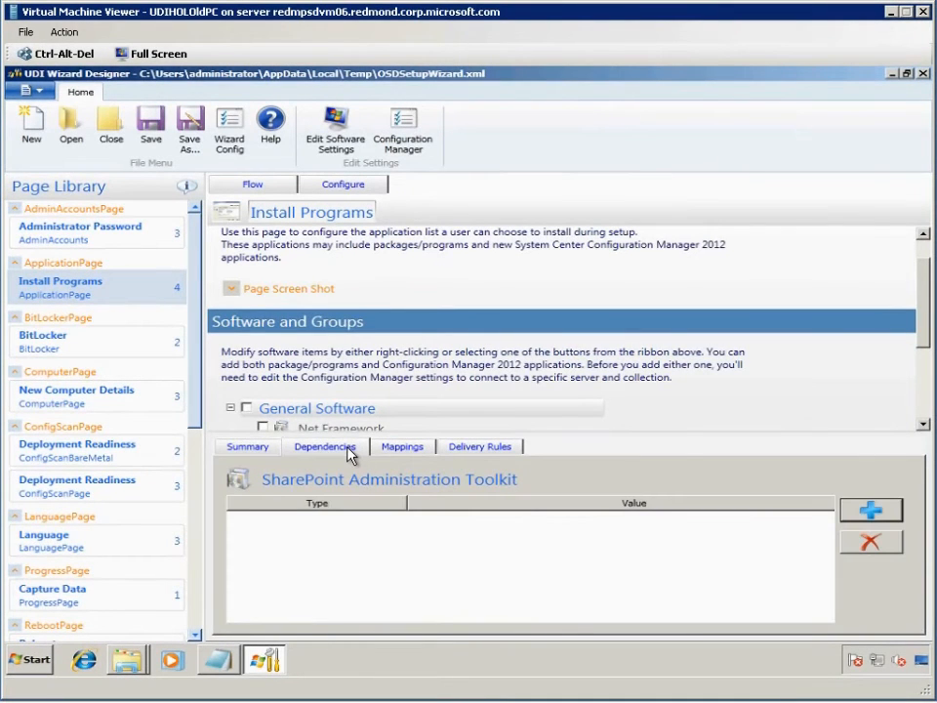
drag(540, 433, 543, 500)
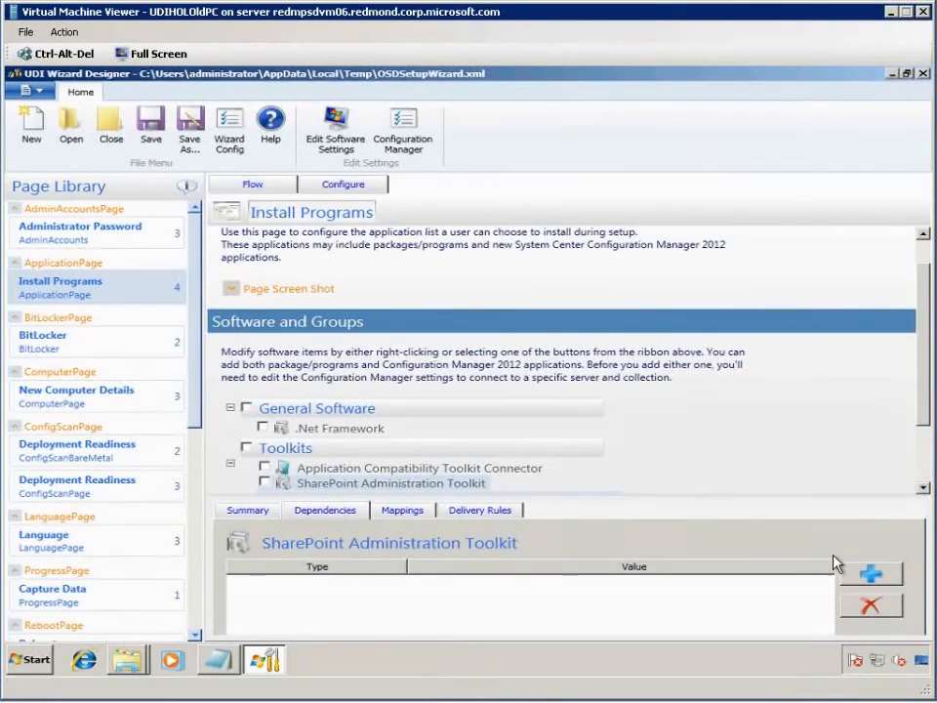
click(879, 579)
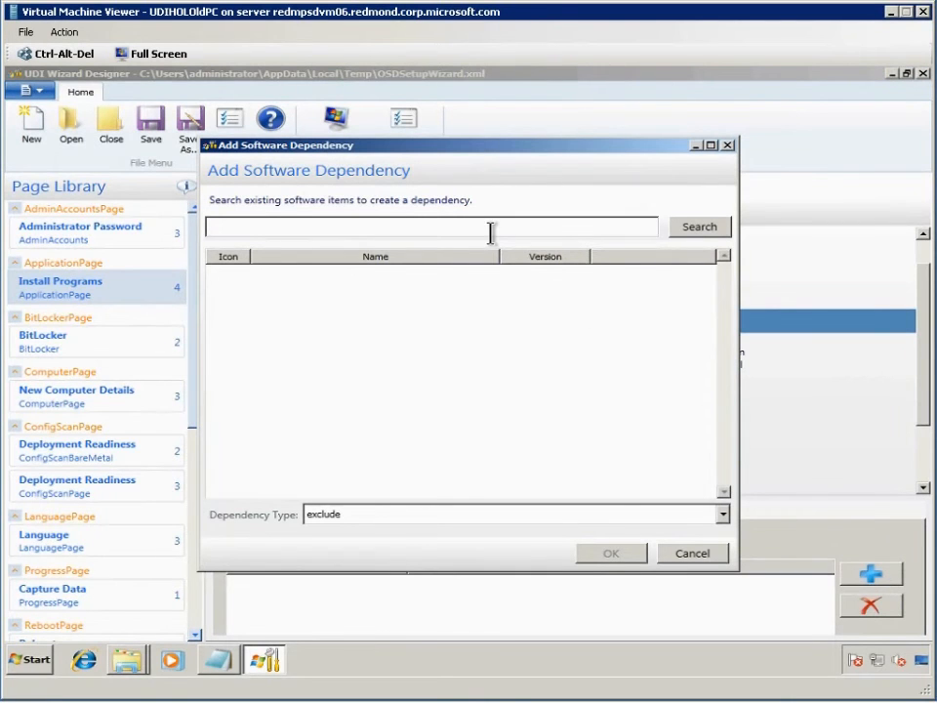
click(706, 230)
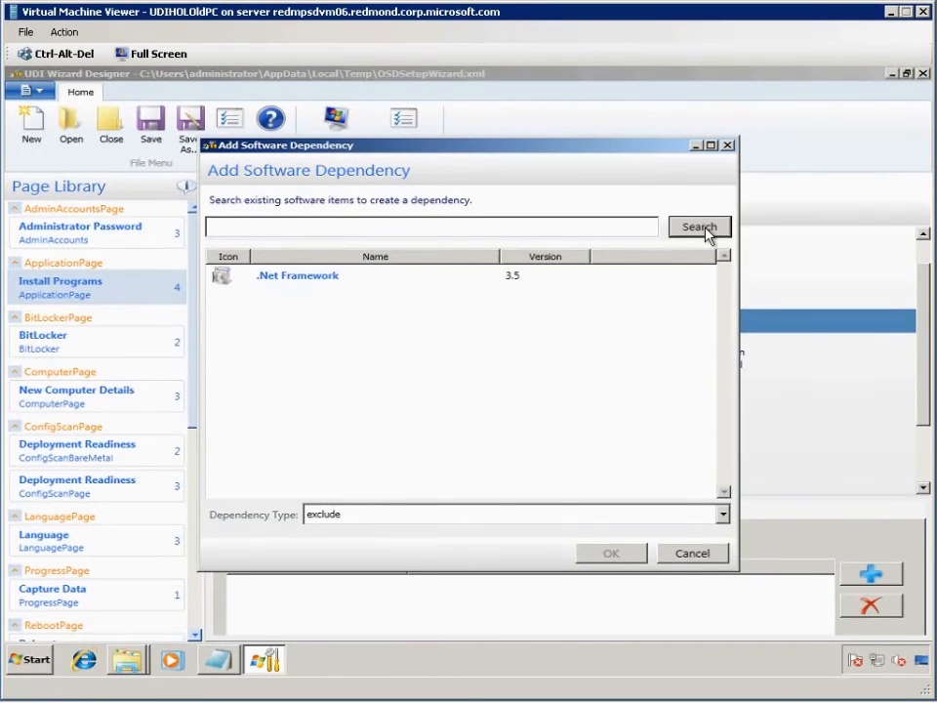
click(286, 285)
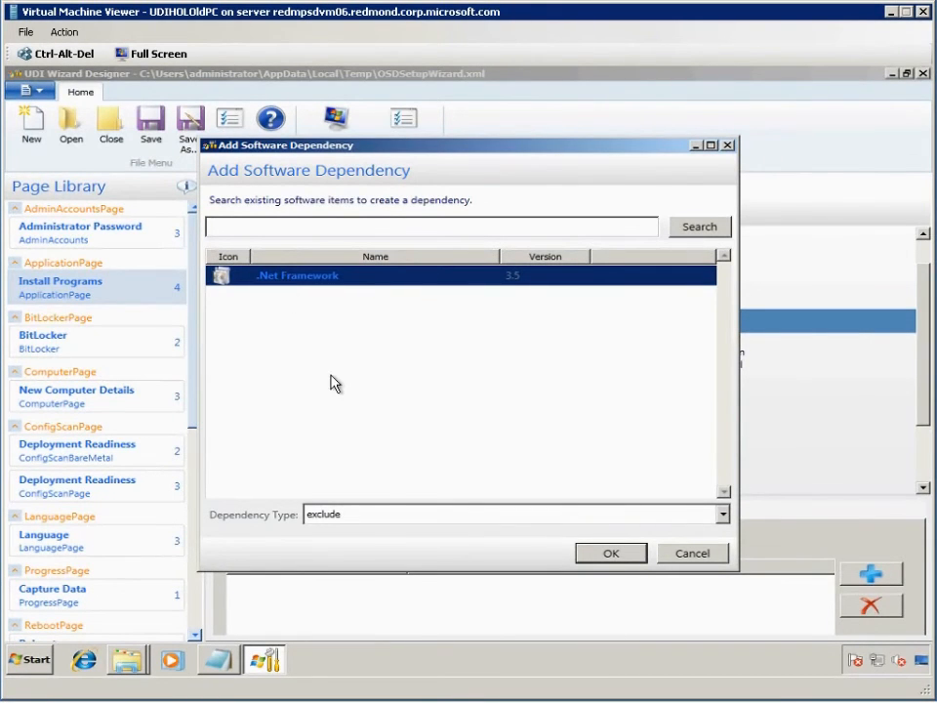
click(383, 518)
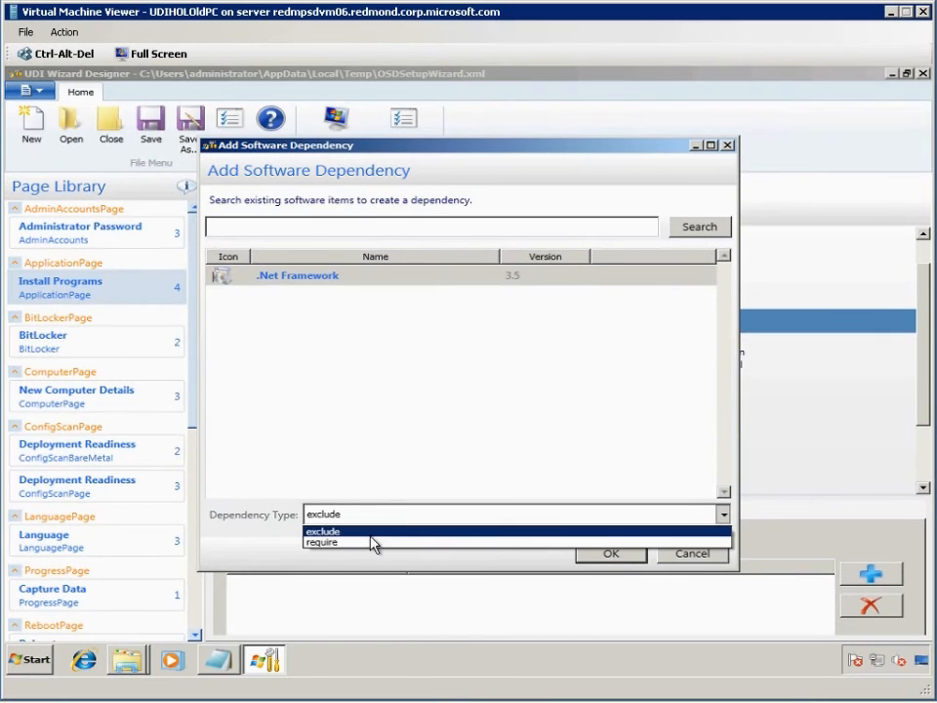
click(373, 543)
click(611, 554)
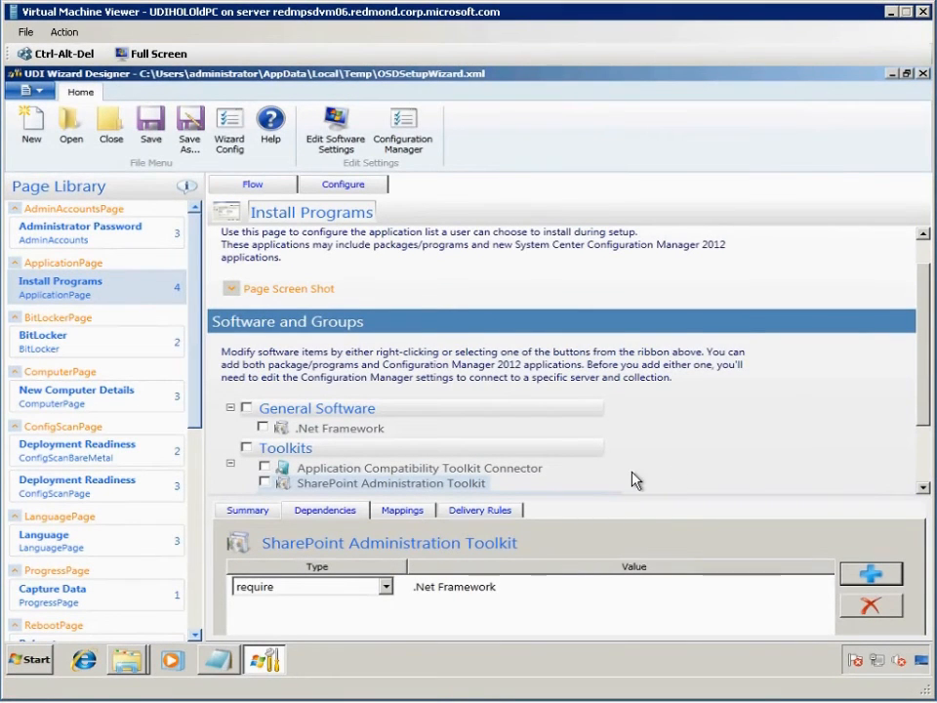
Add a dependency of type exclude on ConfigMgr 2007 Toolkit to the ConfigMgr 2012 Toolkit item
drag(922, 396, 930, 469)
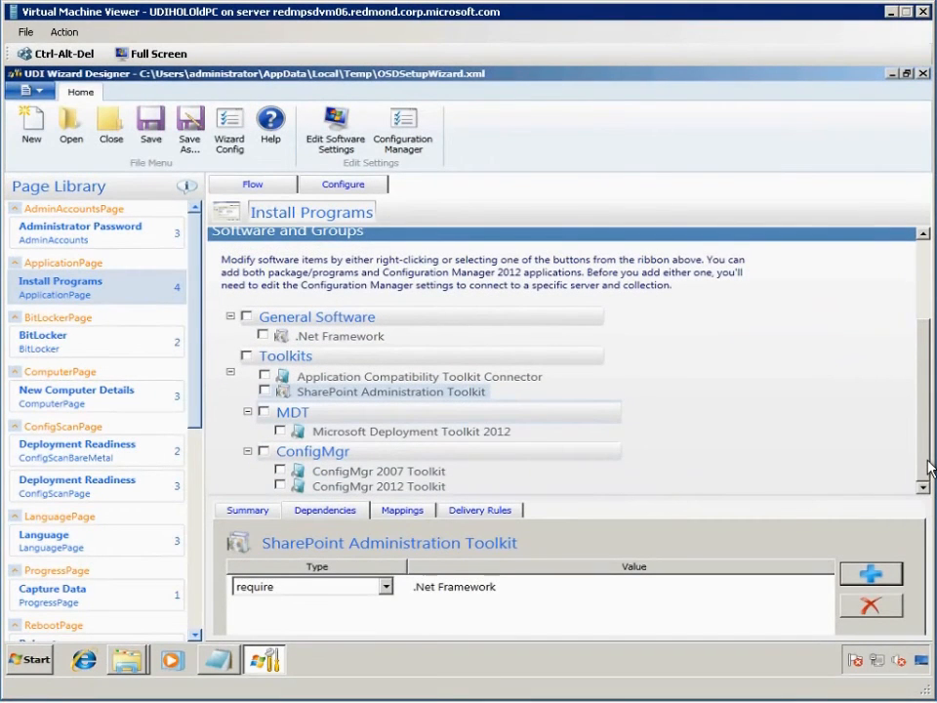
click(420, 488)
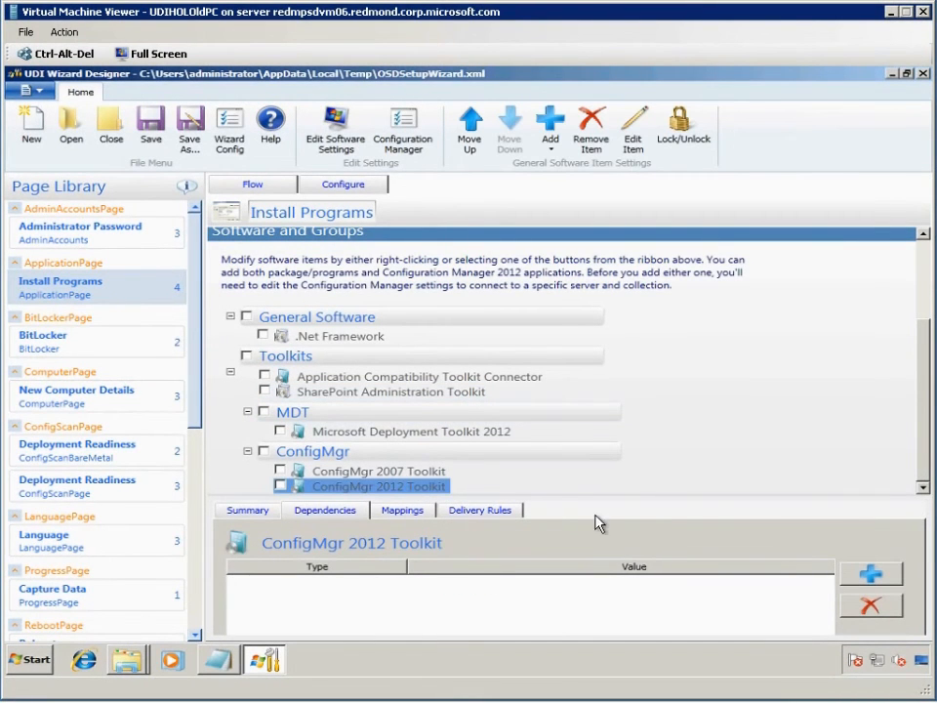
click(871, 576)
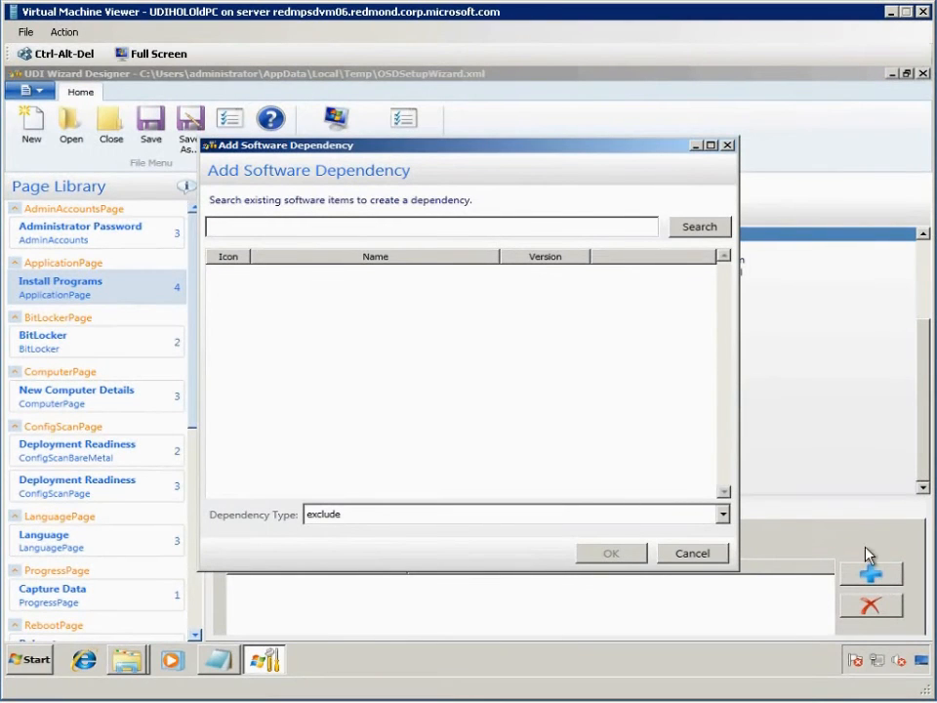
click(709, 235)
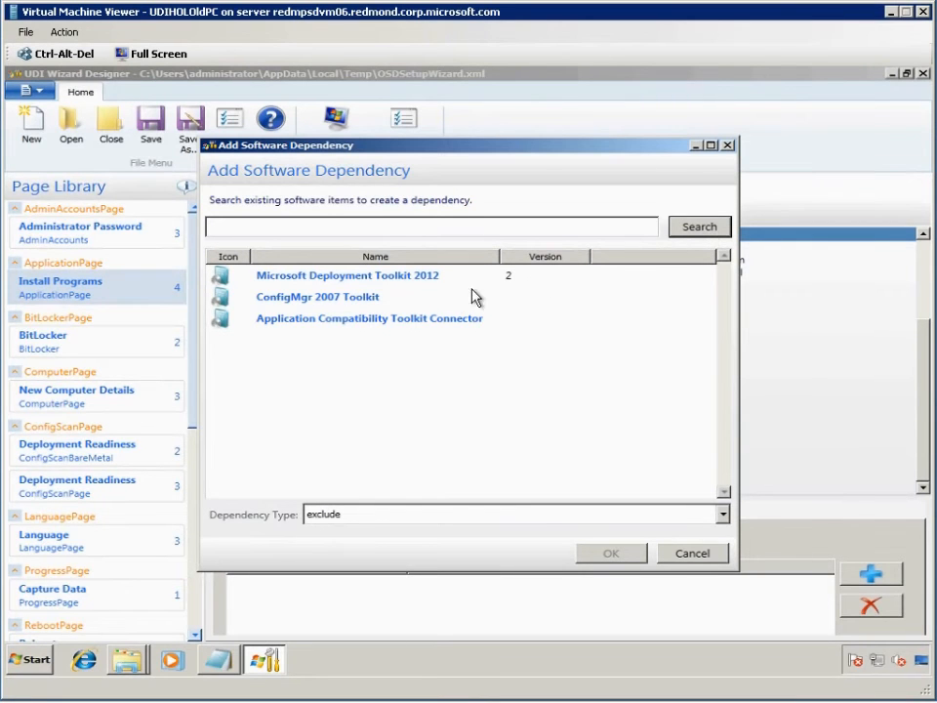
click(379, 305)
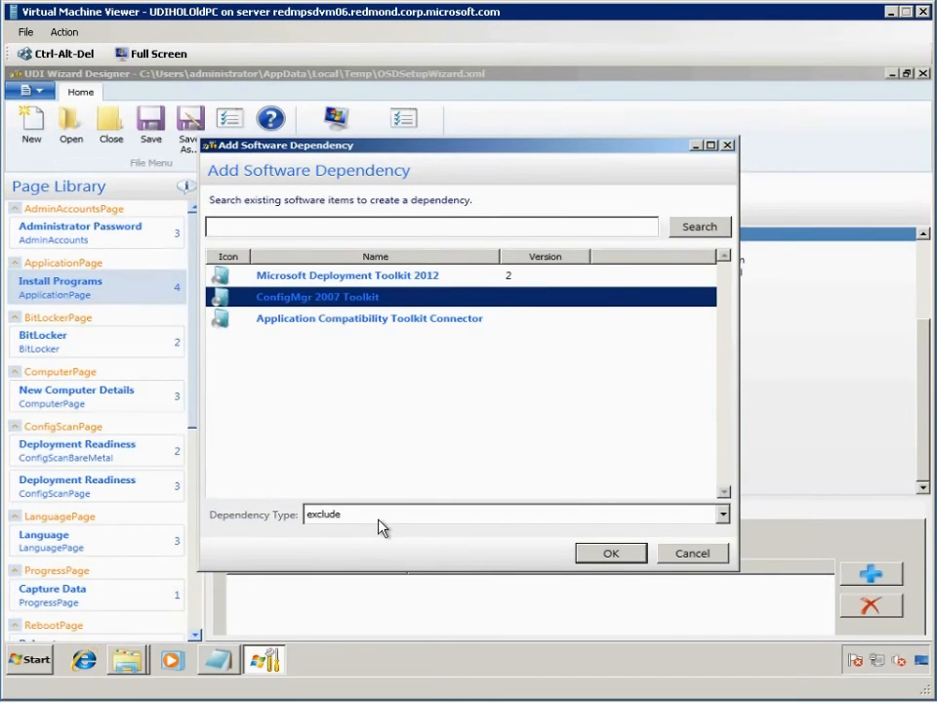
click(610, 553)
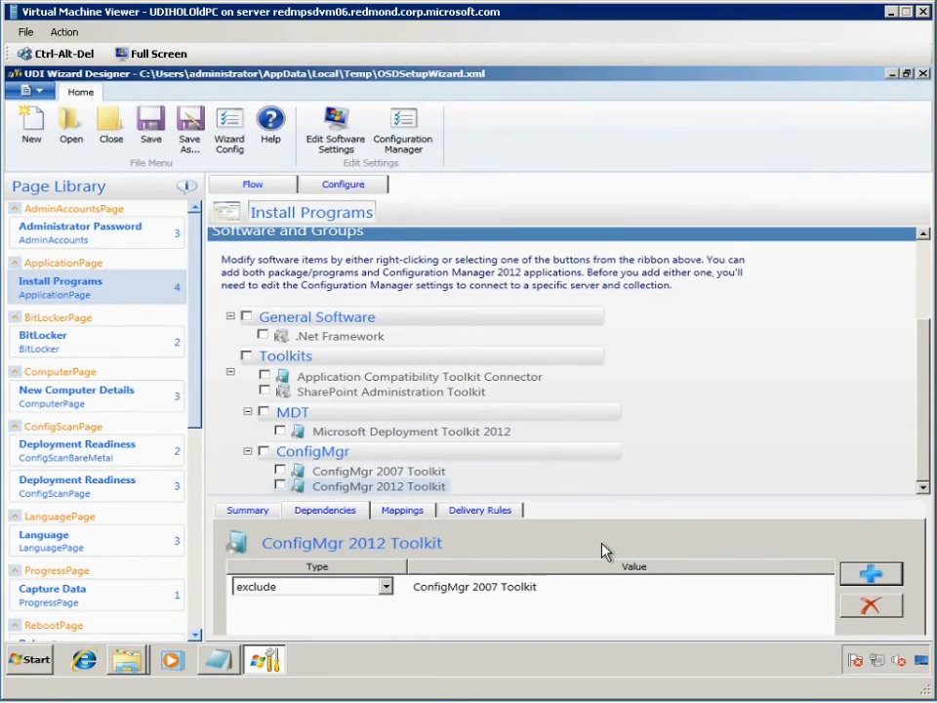
Add a ConfigMgr mapping to the SharePoint Administration Toolkit item, using the package of the same name, its SharePoint Admin Toolkit Setup program and the default display name
click(406, 511)
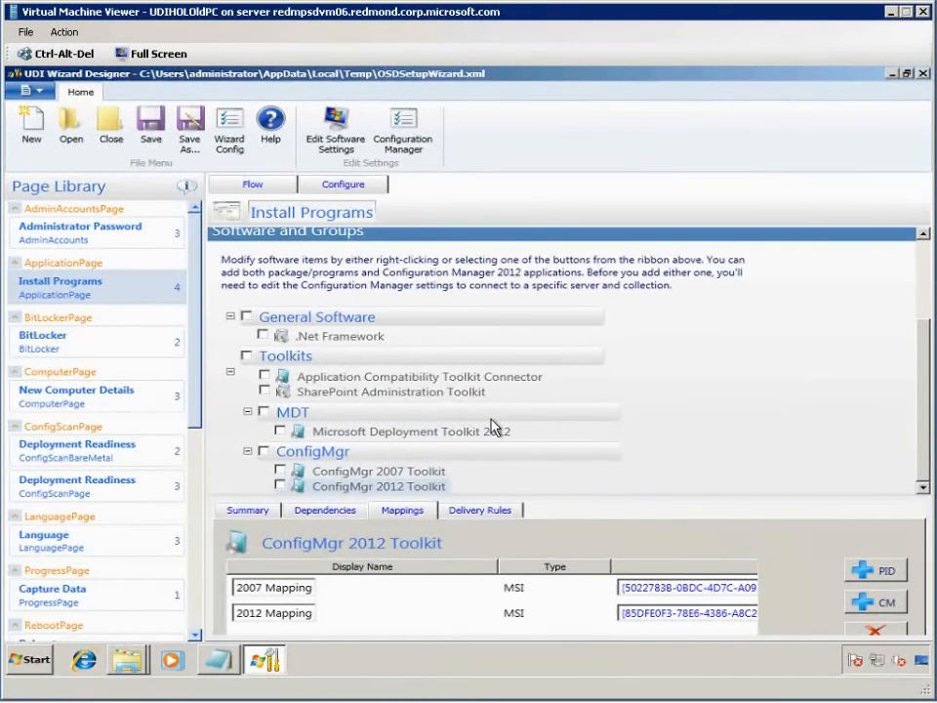
click(444, 394)
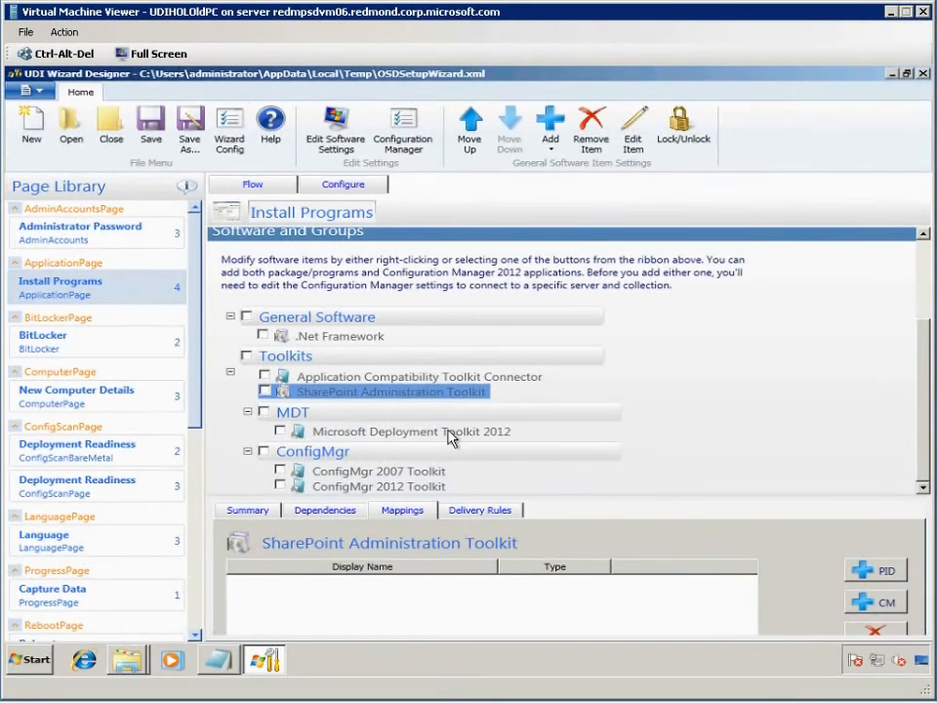
click(415, 516)
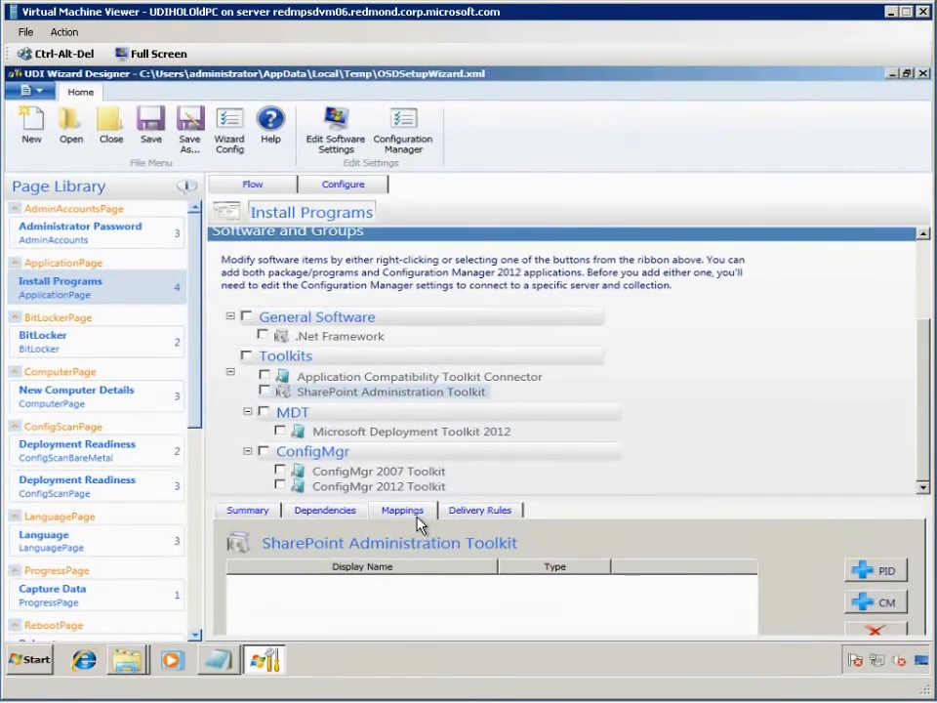
click(878, 602)
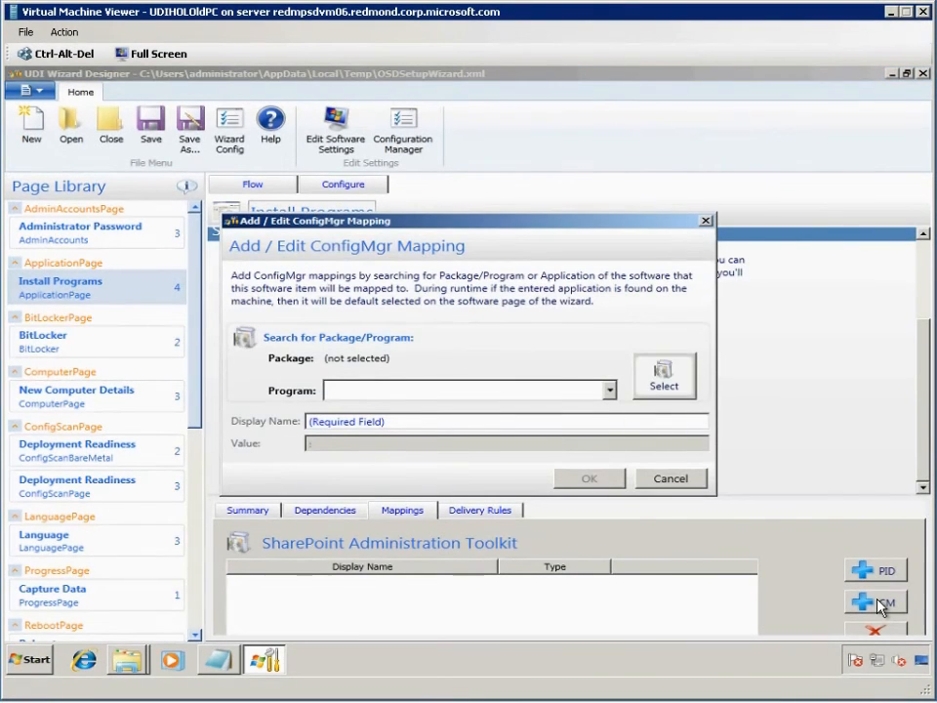
click(670, 393)
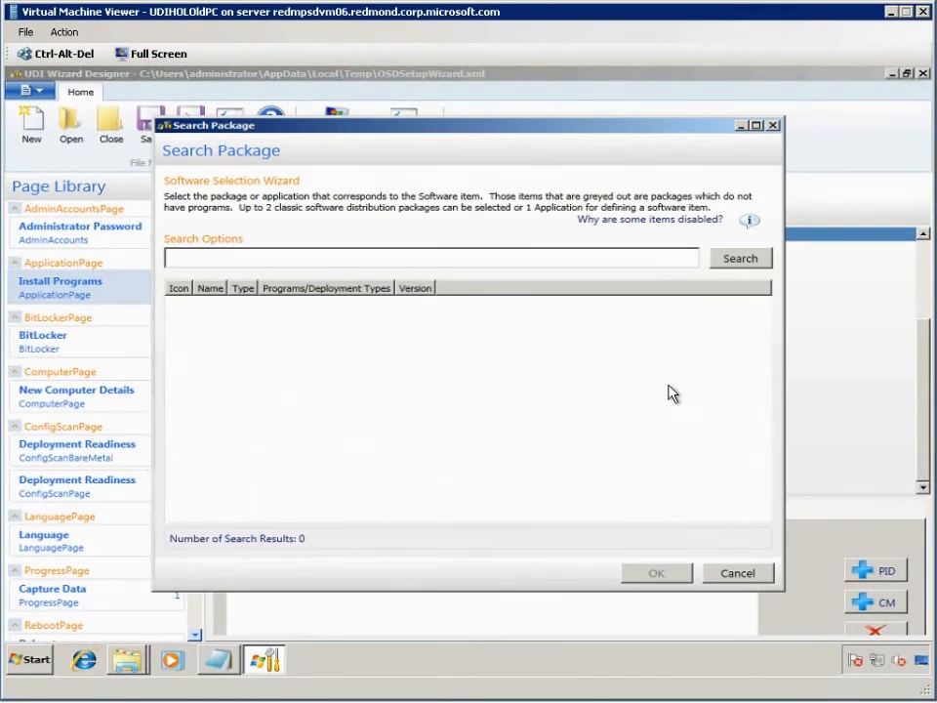
click(725, 263)
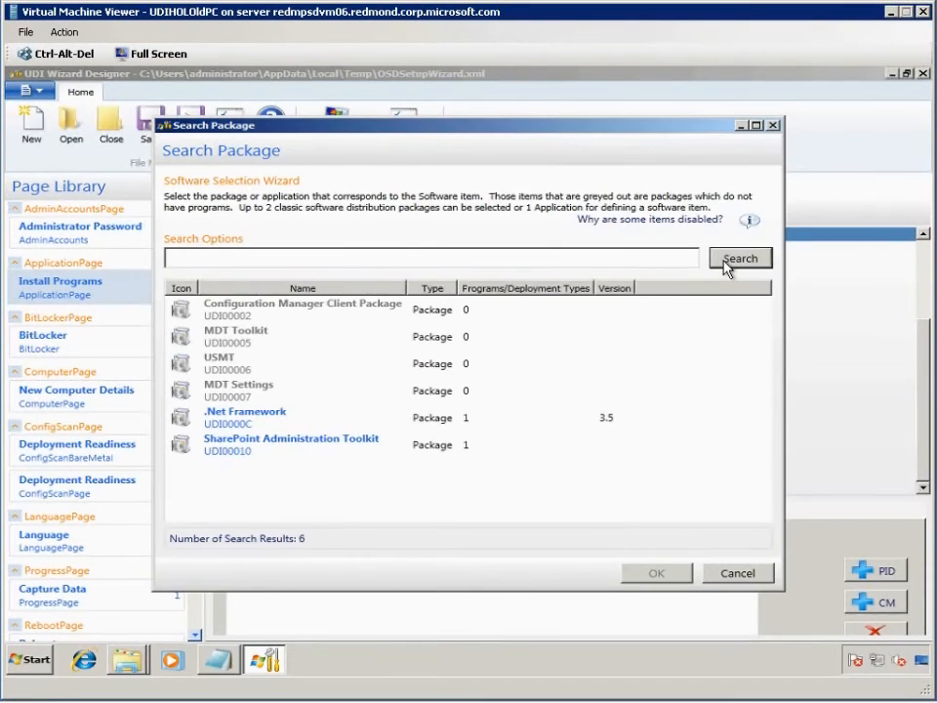
click(272, 451)
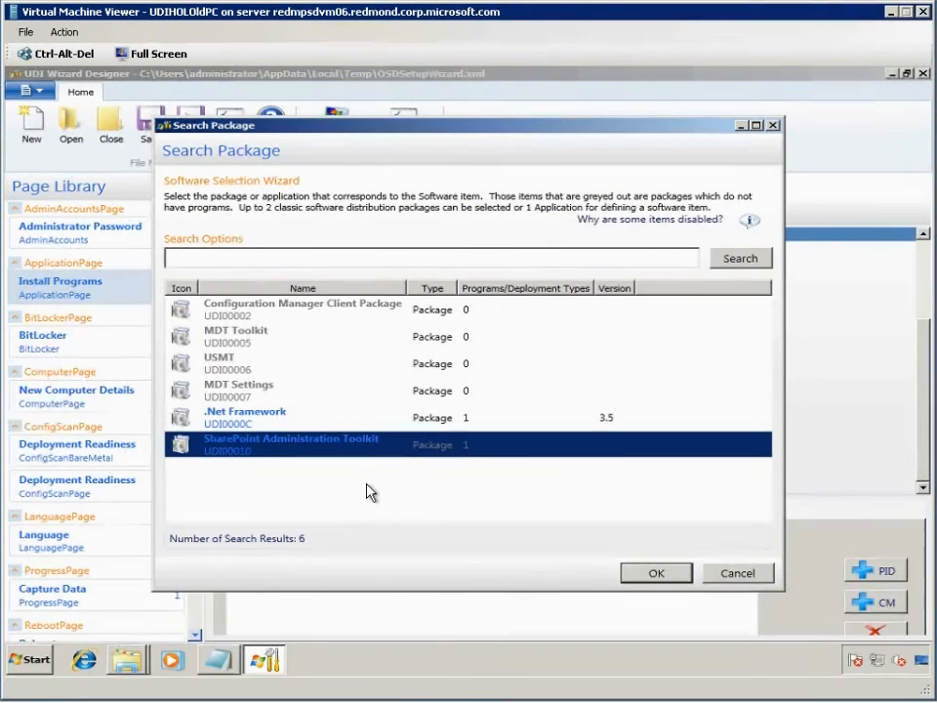
click(655, 575)
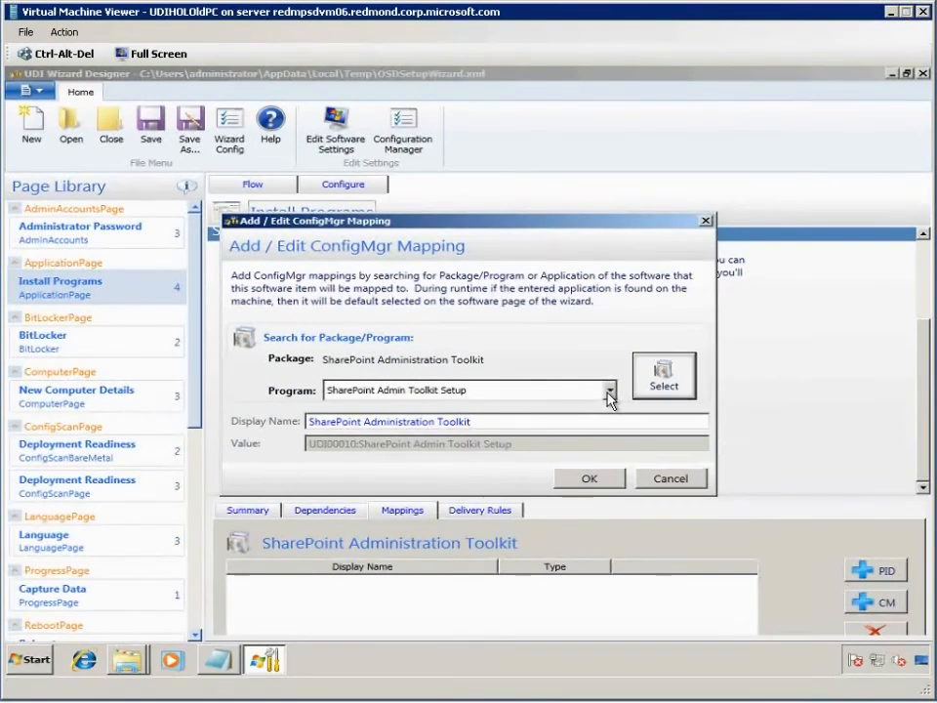
click(590, 479)
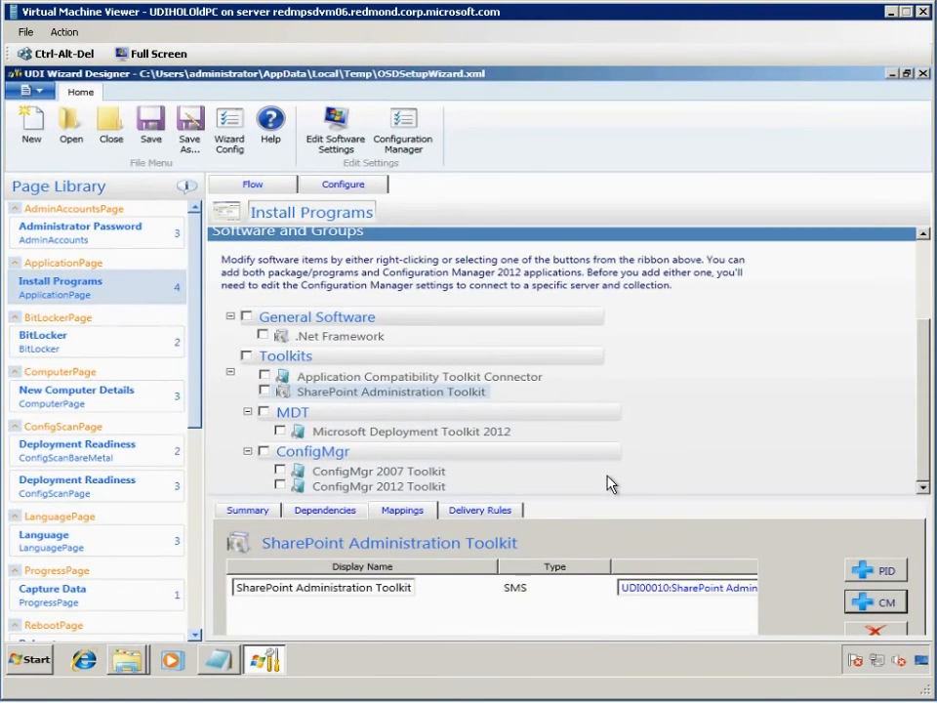
Start a product ID mapping for the Microsoft Deployment Toolkit 2012 item with the display name MDT PID
click(486, 433)
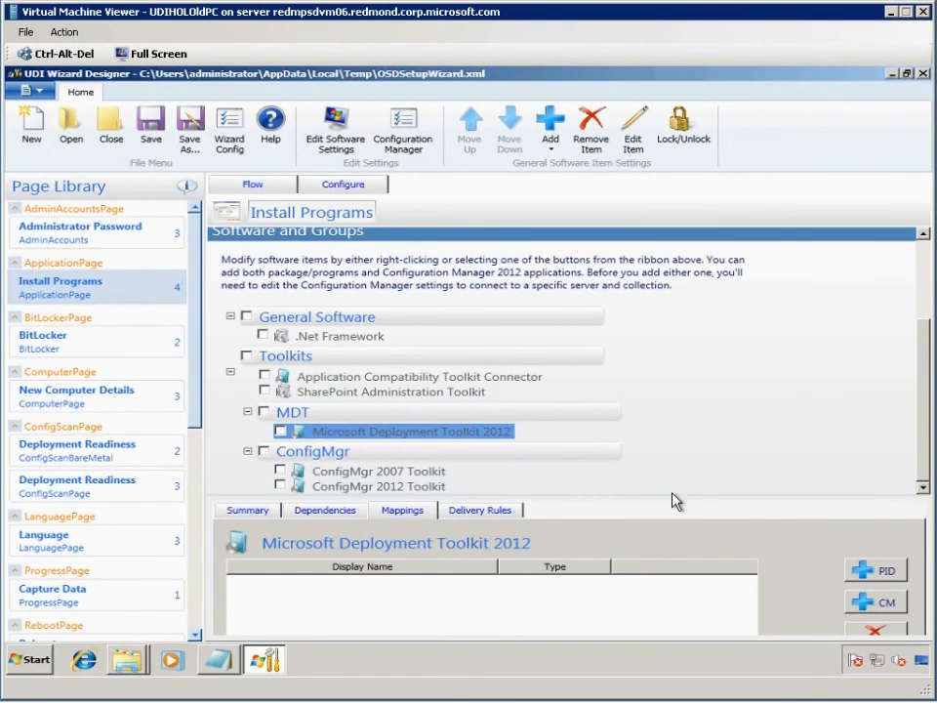
click(881, 570)
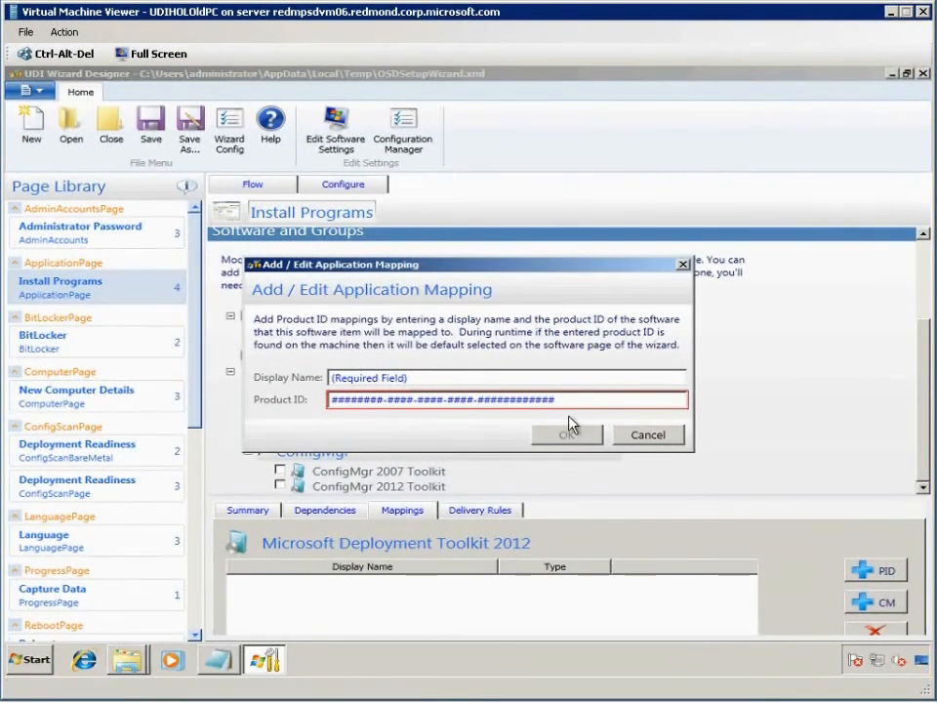
click(455, 378)
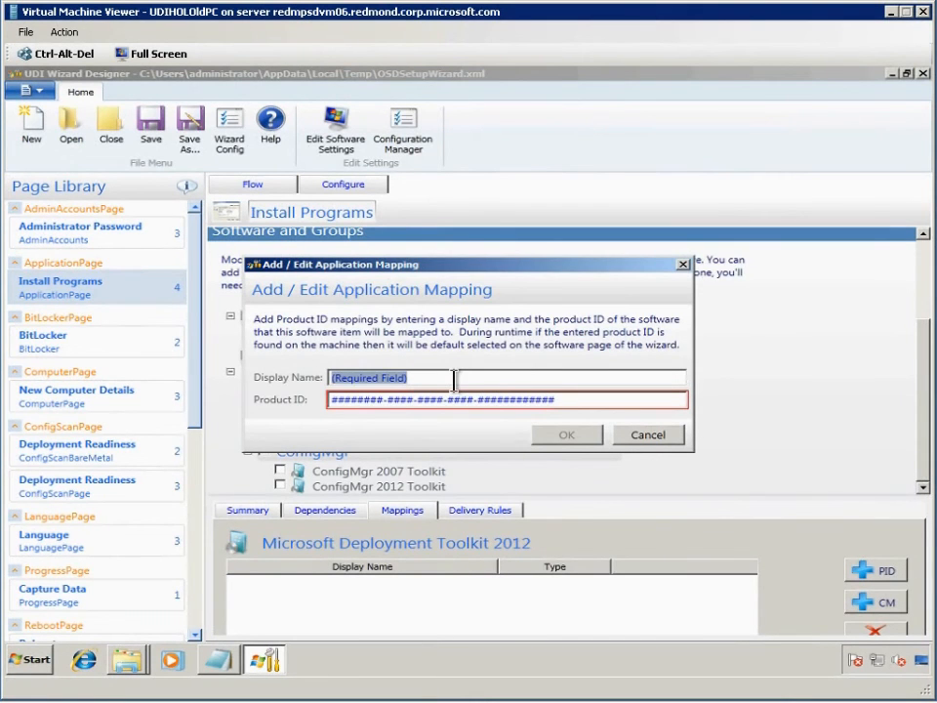
text(MDT P)
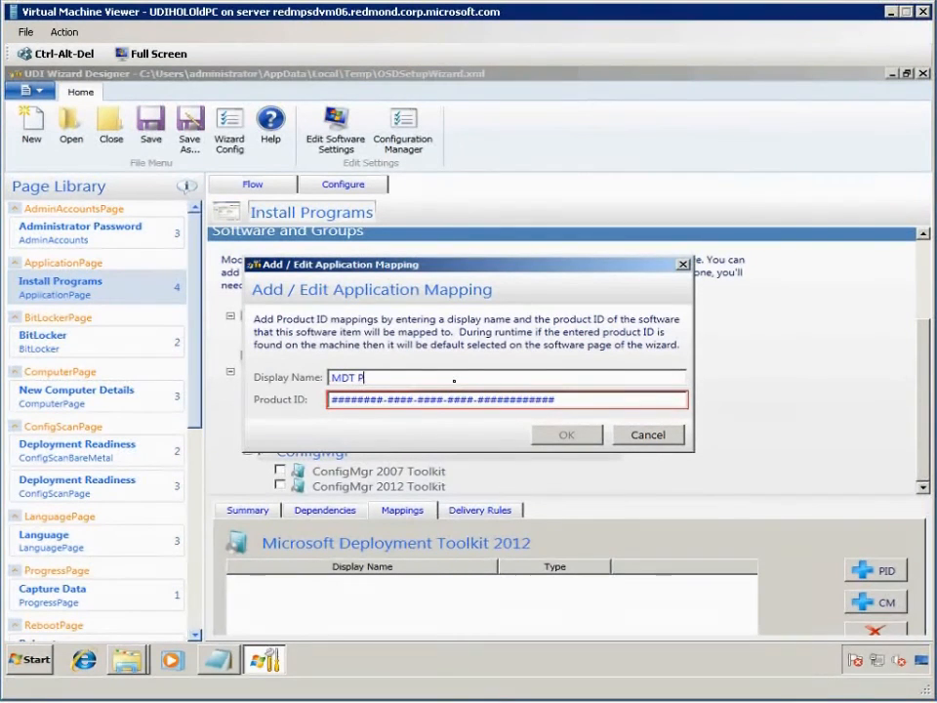
text(ID)
Take the MDT product ID {5267AFF2-6F91-4AE3-9959-7EF03625BA64} from the ProductIDs file in Notepad, enter it as the mapping's Product ID and confirm the mapping
click(219, 662)
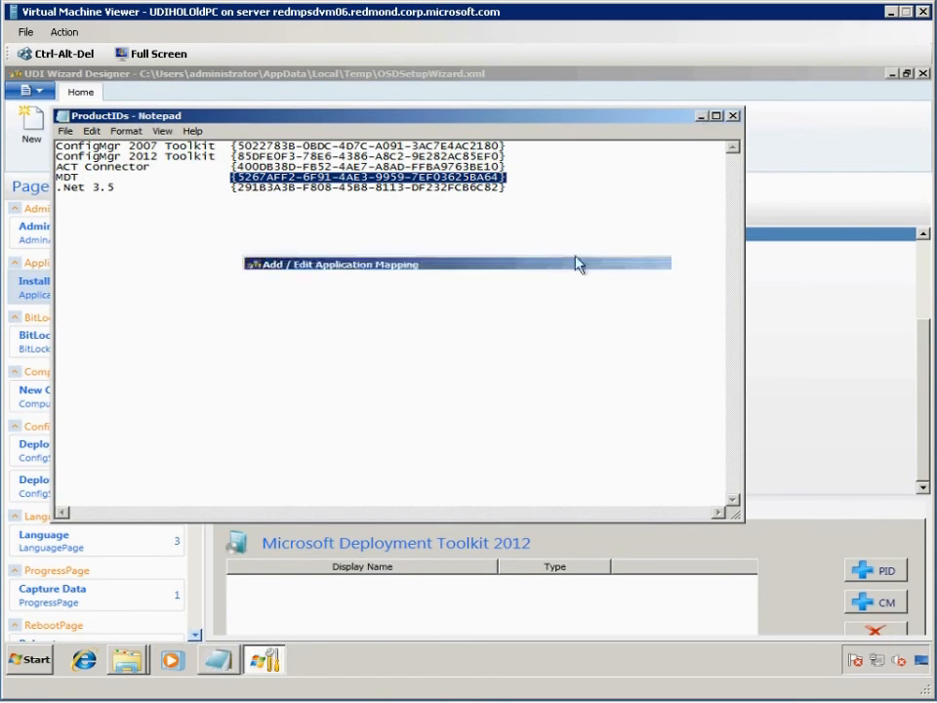
key(alt+Tab)
key(Tab)
text({5267AFF2-6F91-4AE3-9959-7EF03625BA64})
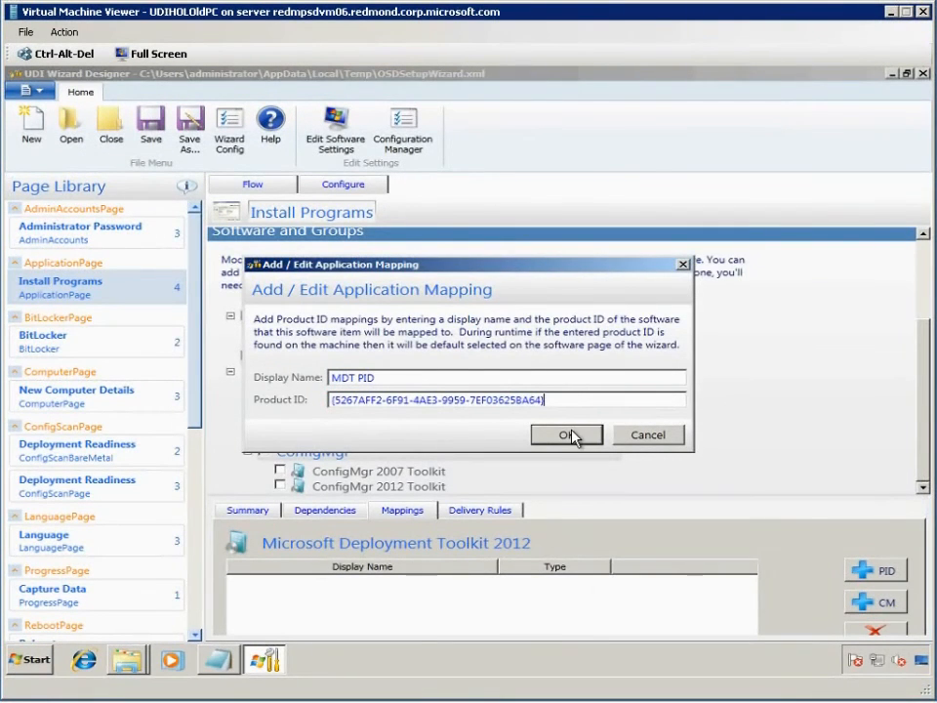
click(570, 436)
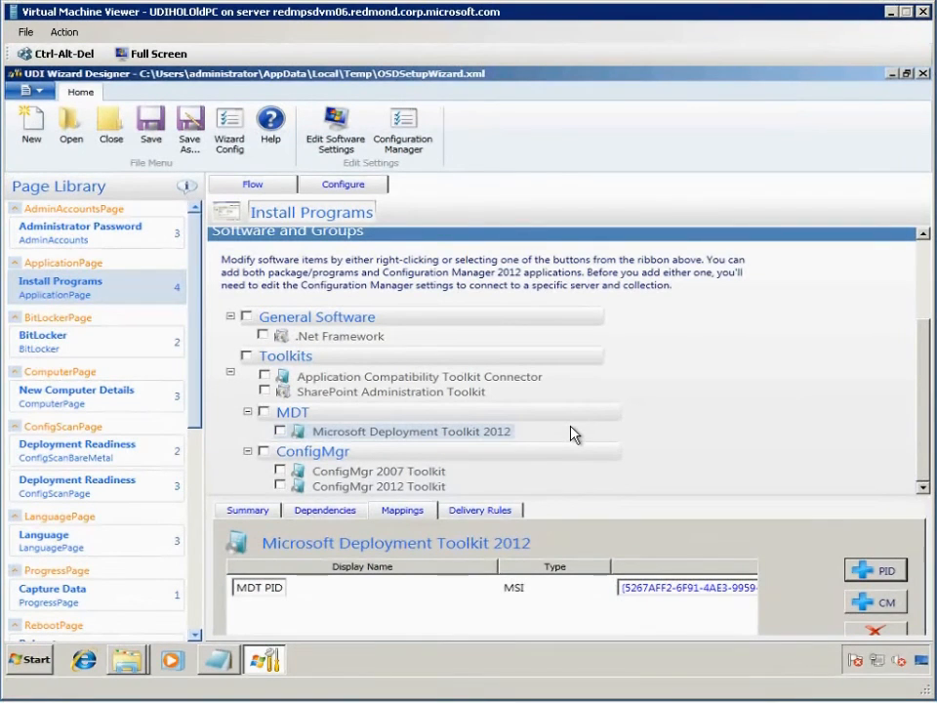
Show the mappings and the delivery rules of the ConfigMgr 2012 Toolkit item
click(430, 487)
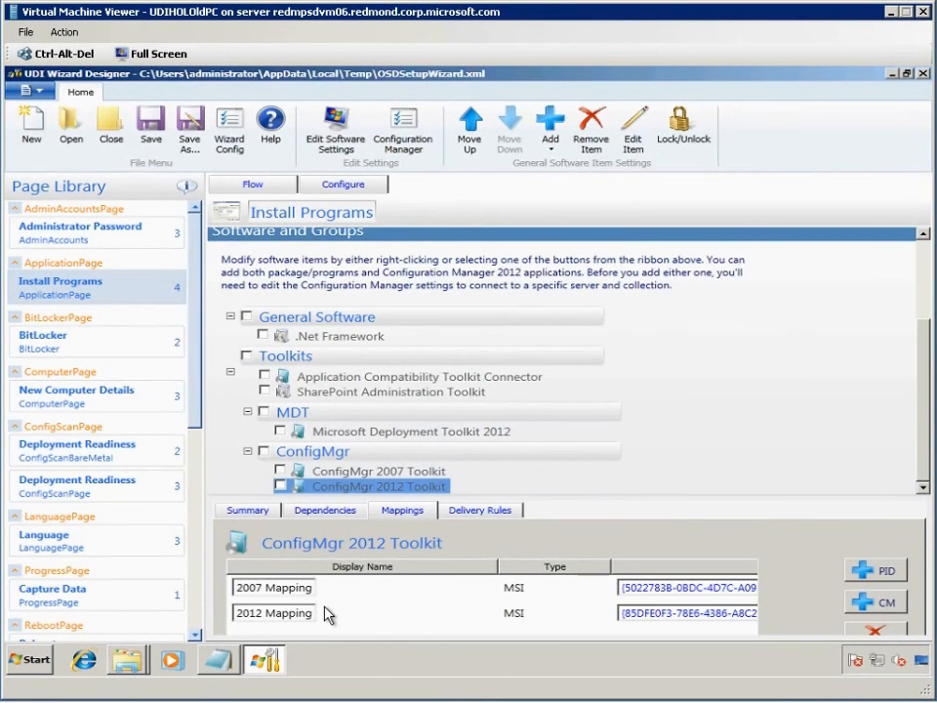
click(482, 514)
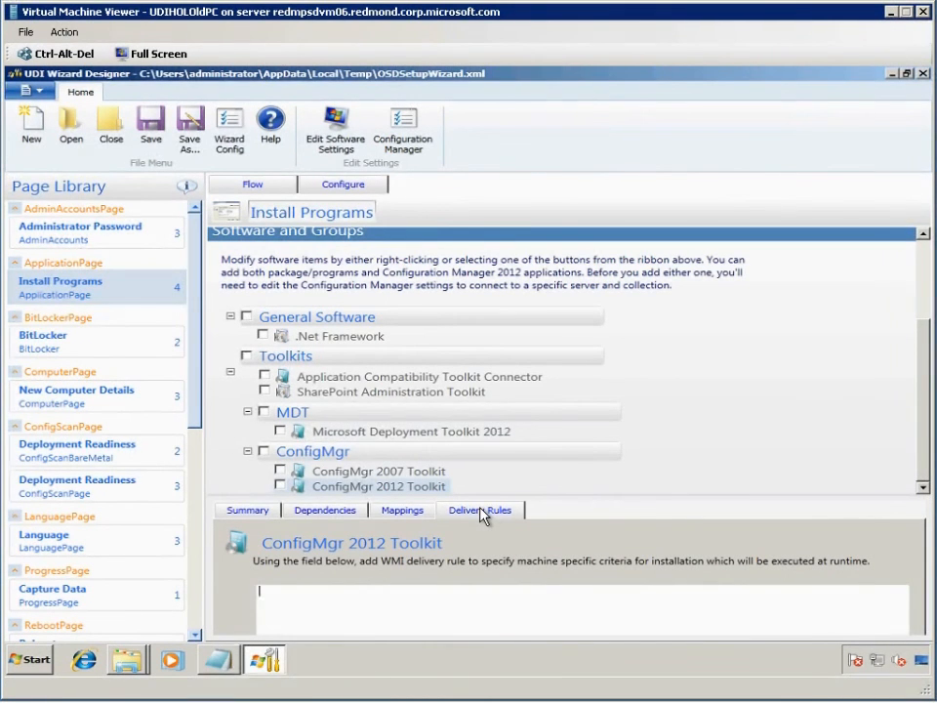
Open the Application Discovery preflight of the ConfigScanPage Deployment Readiness page for editing
click(117, 495)
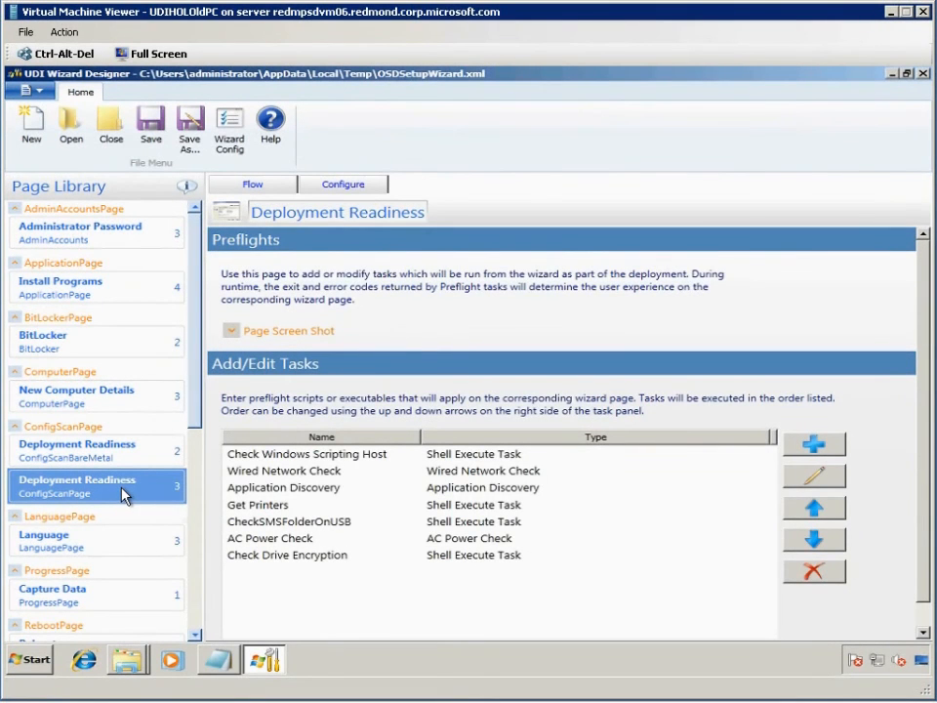
click(244, 488)
click(837, 477)
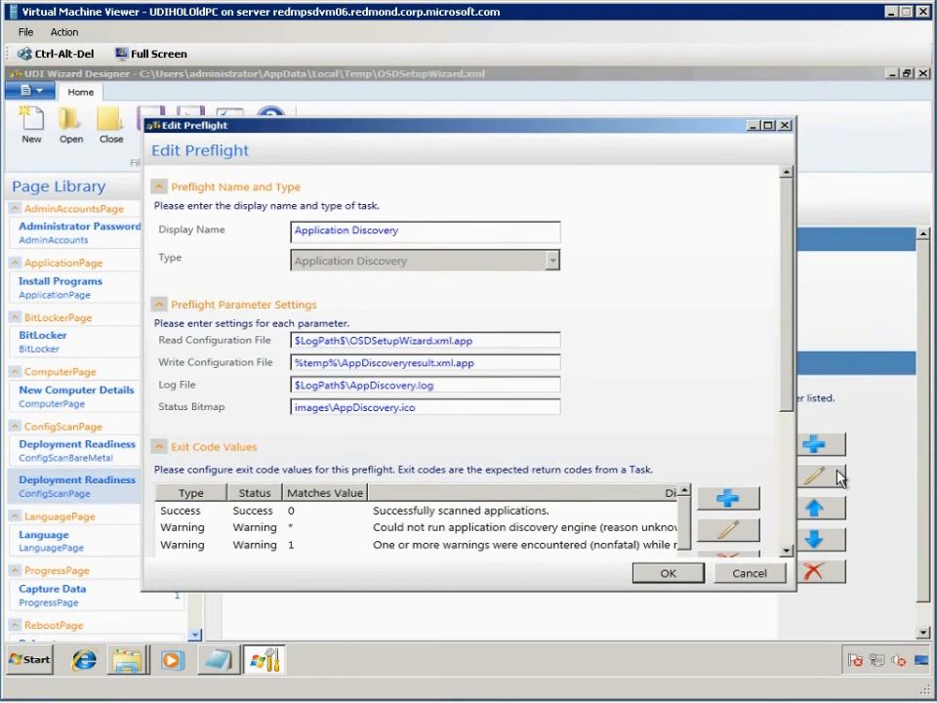
Review the preflight's read and write configuration files, log file, status bitmap and log path variable, and close the preflight editor
triple_click(502, 341)
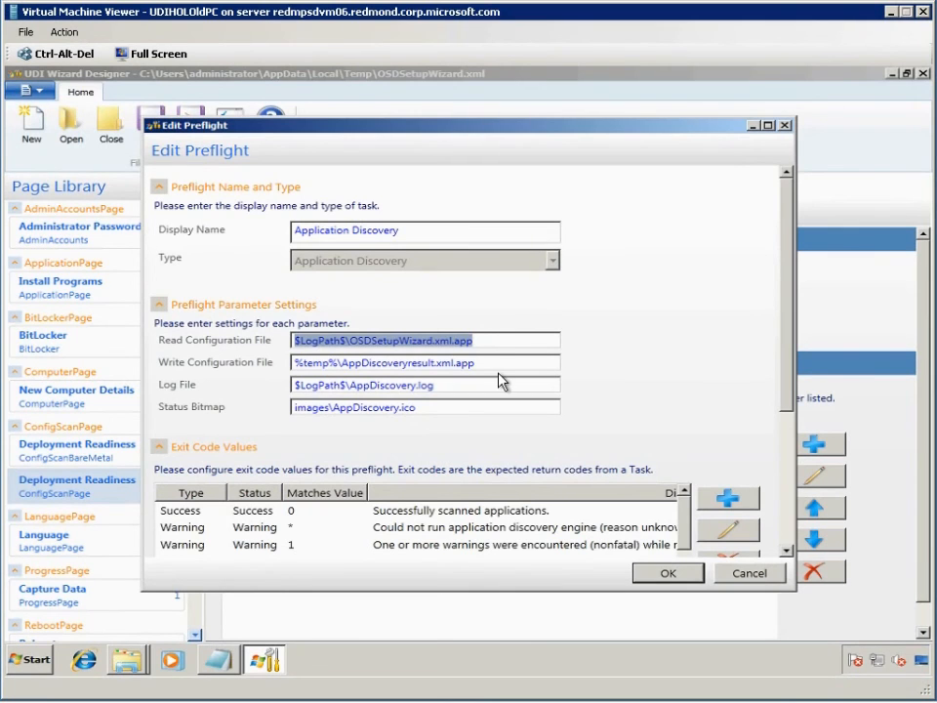
click(497, 363)
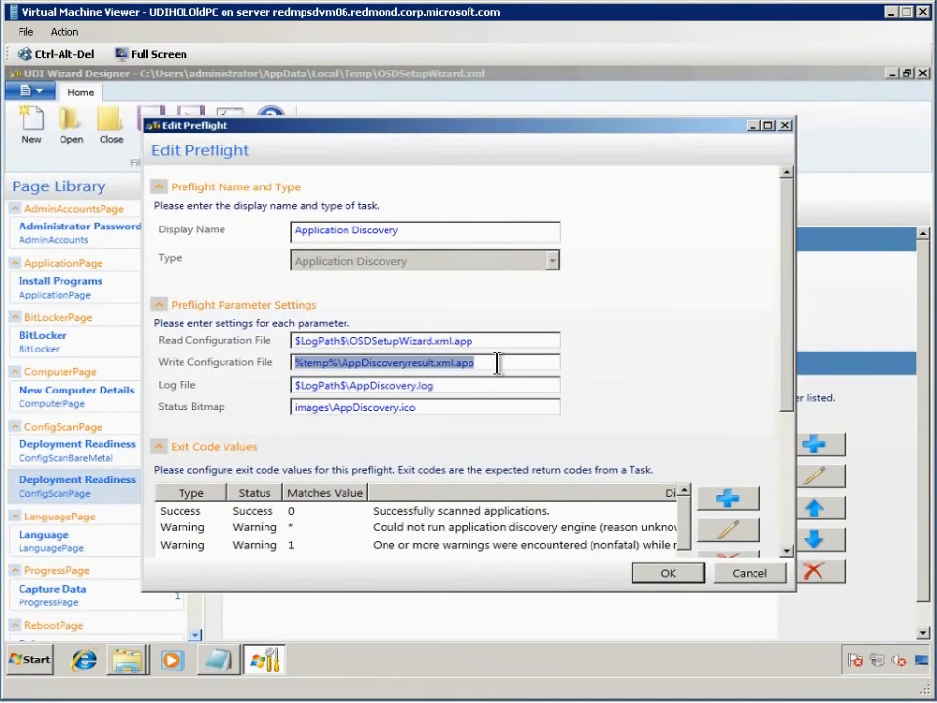
click(494, 383)
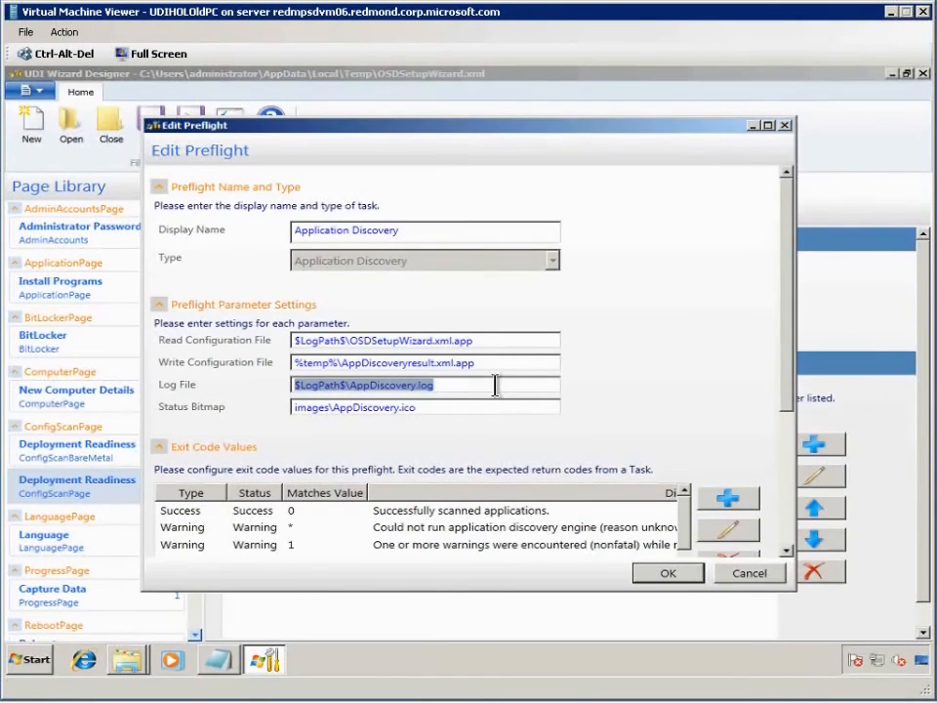
click(496, 405)
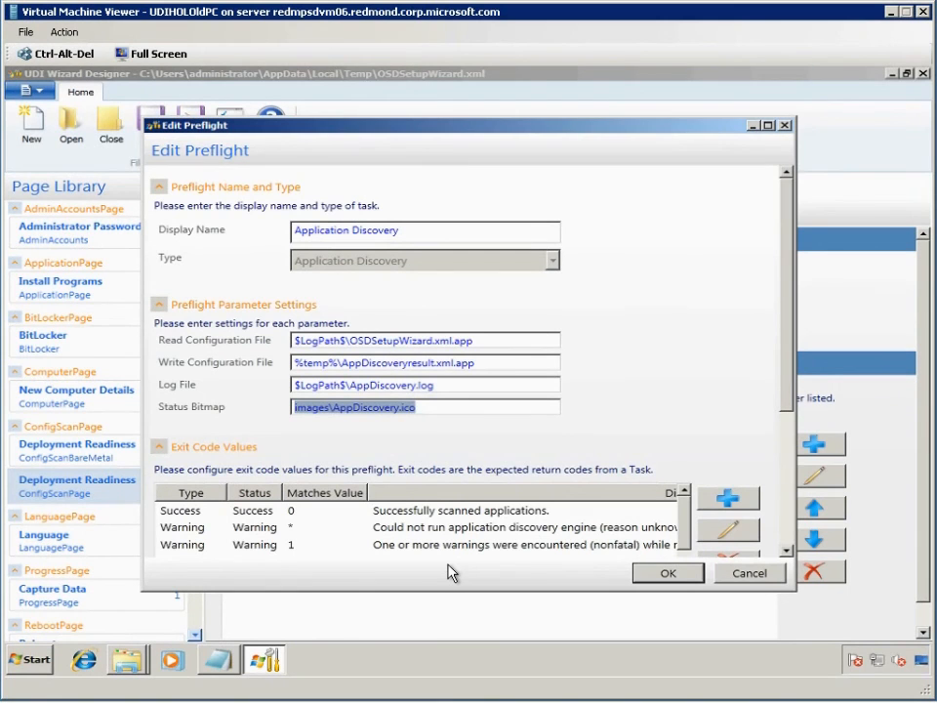
triple_click(343, 341)
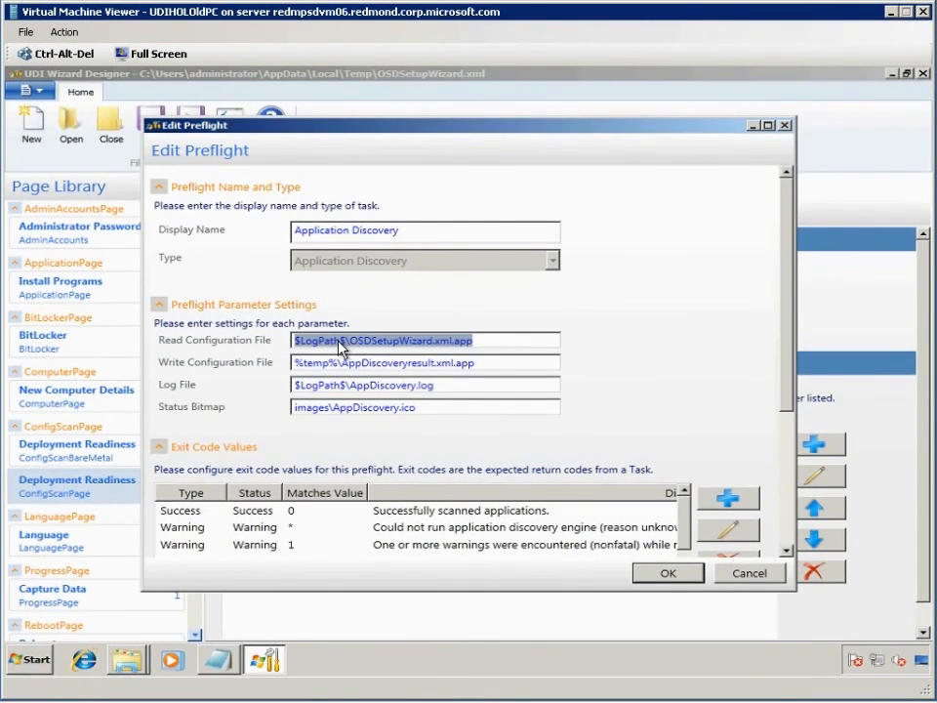
drag(346, 341, 290, 349)
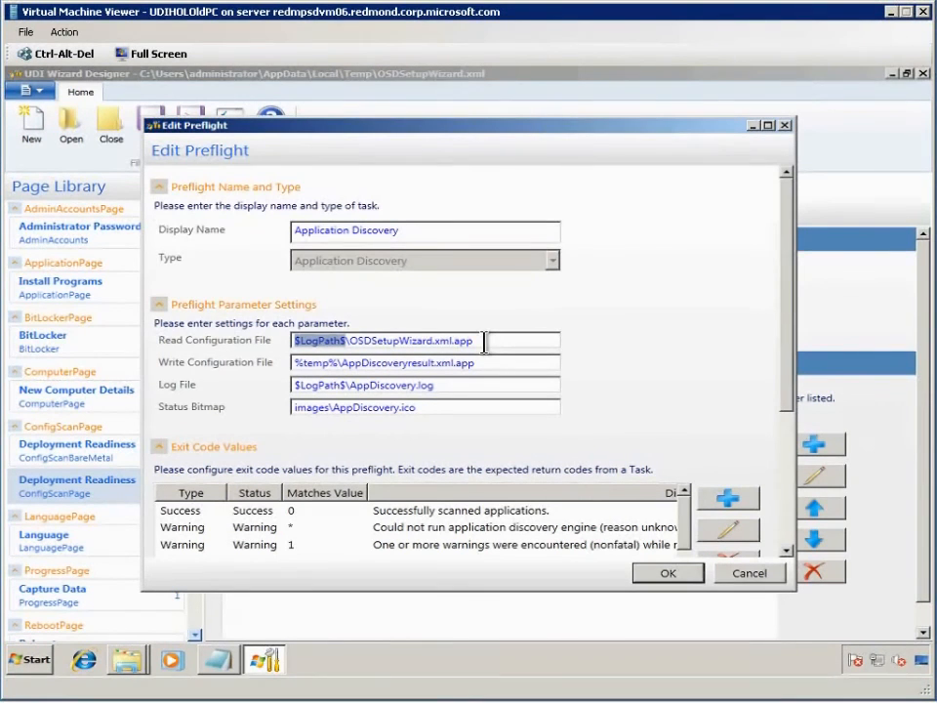
click(699, 574)
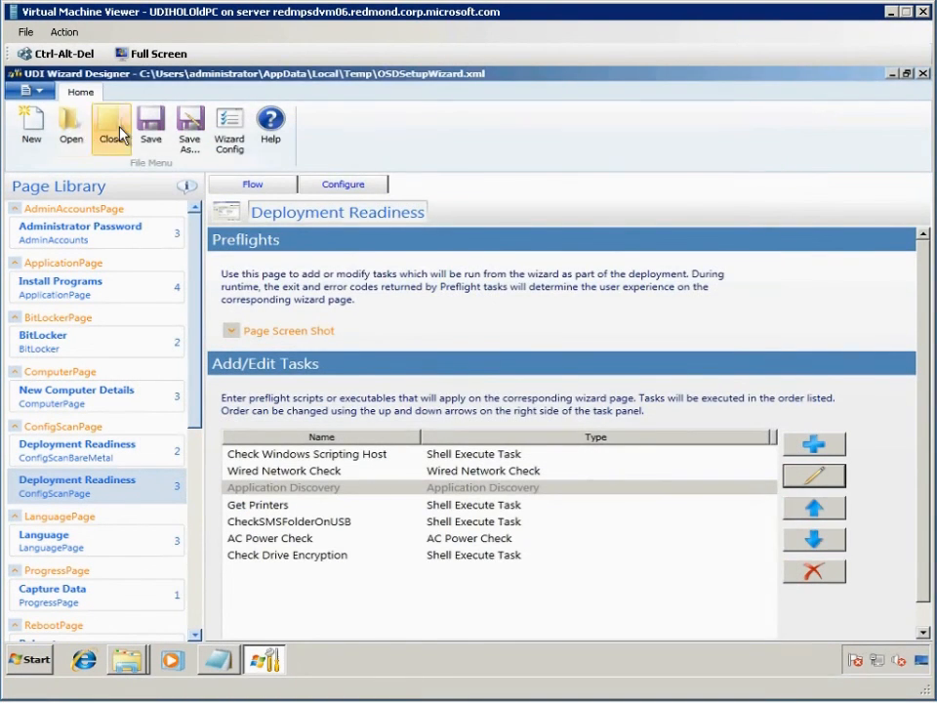
Save the wizard configuration and preview the REPLACE stage of the Replace stage group from the flow designer
click(153, 132)
click(278, 185)
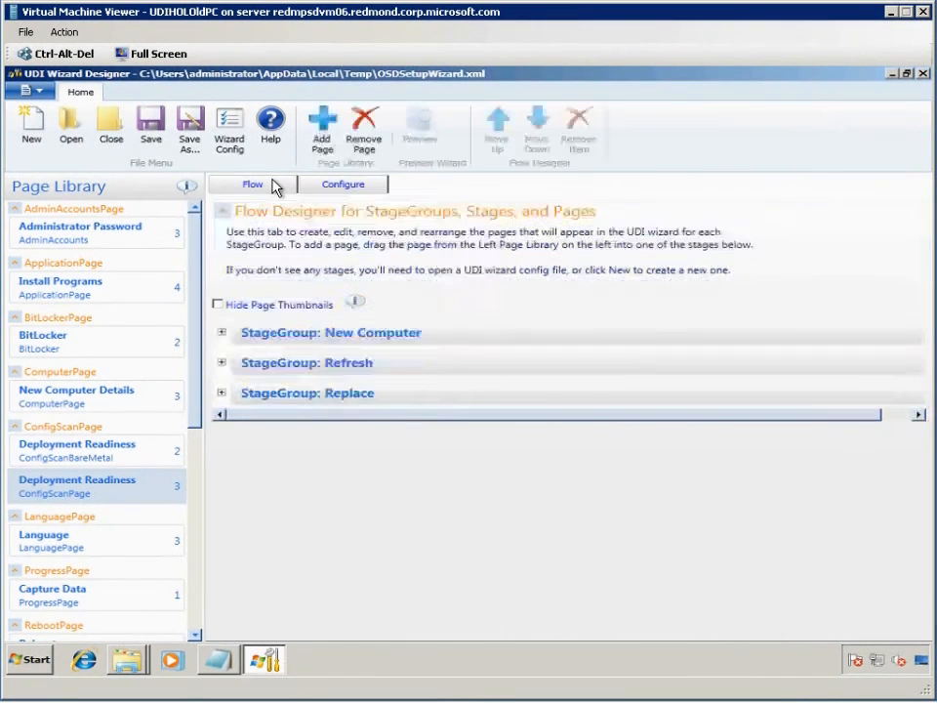
click(220, 394)
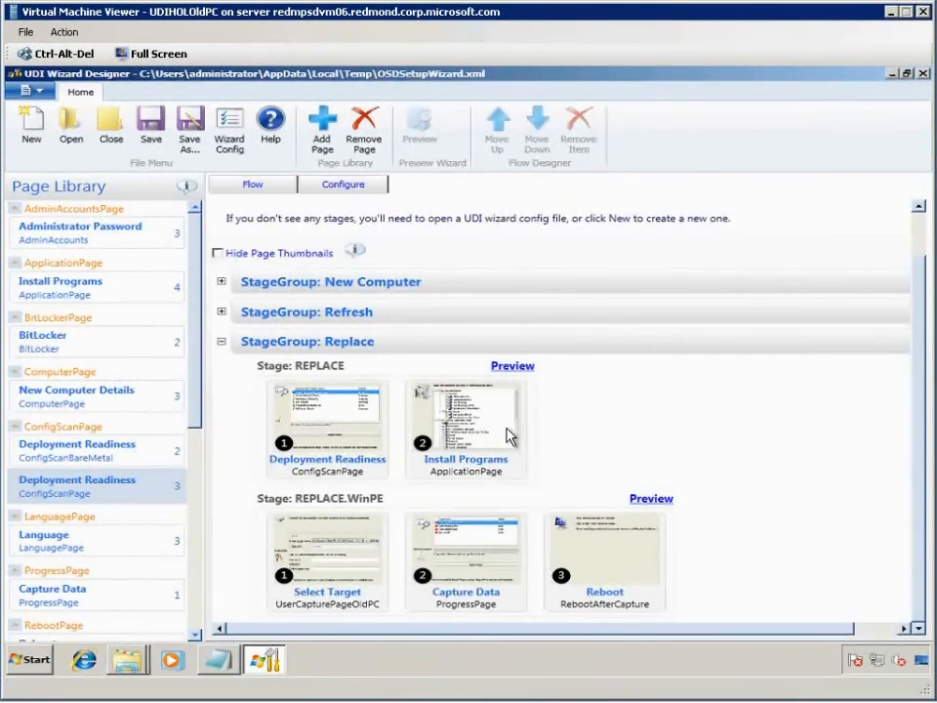
click(445, 371)
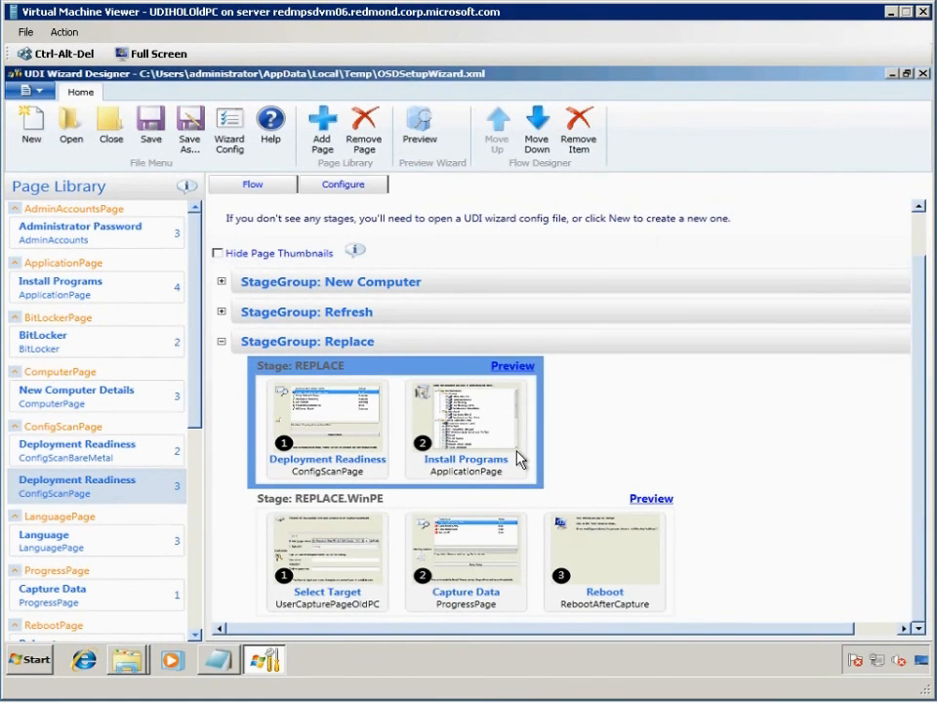
click(516, 367)
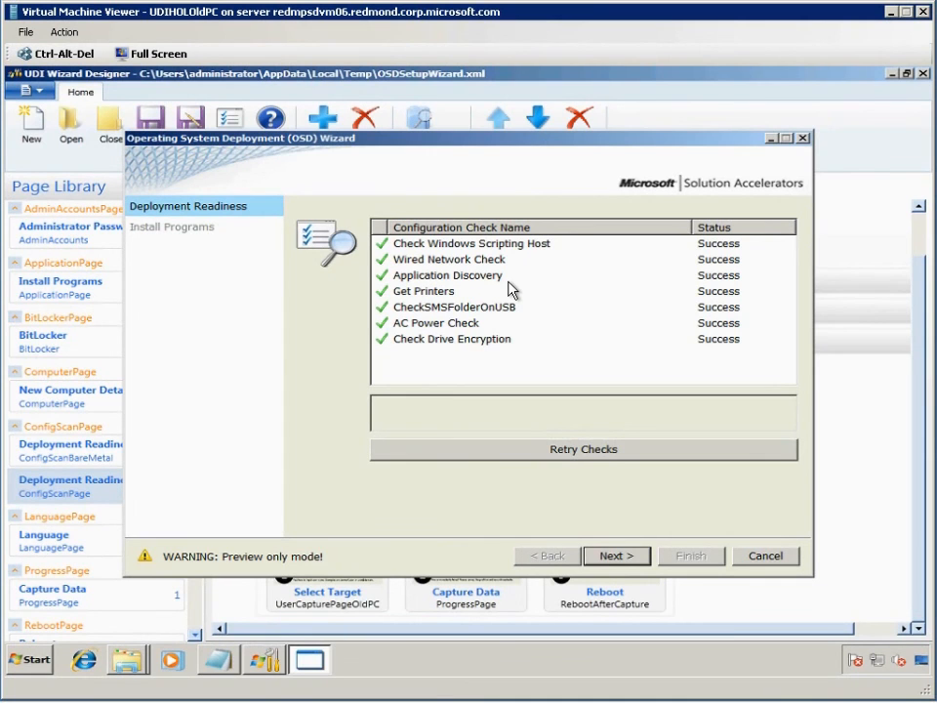
Advance the preview to Install Programs and compare its preselected programs with the programs installed on this computer
click(615, 555)
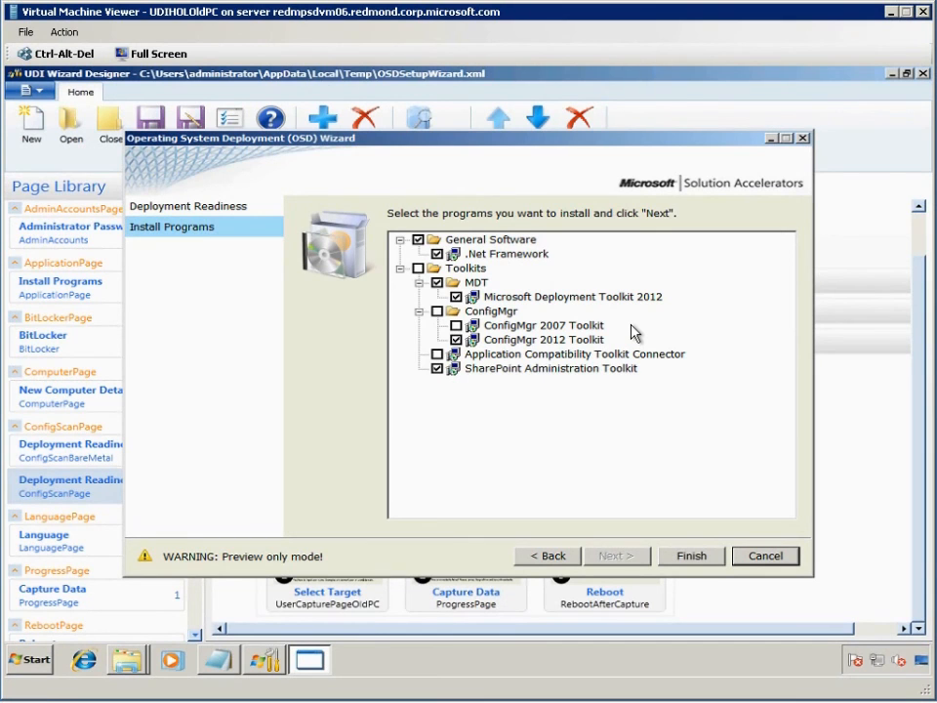
click(35, 664)
click(73, 599)
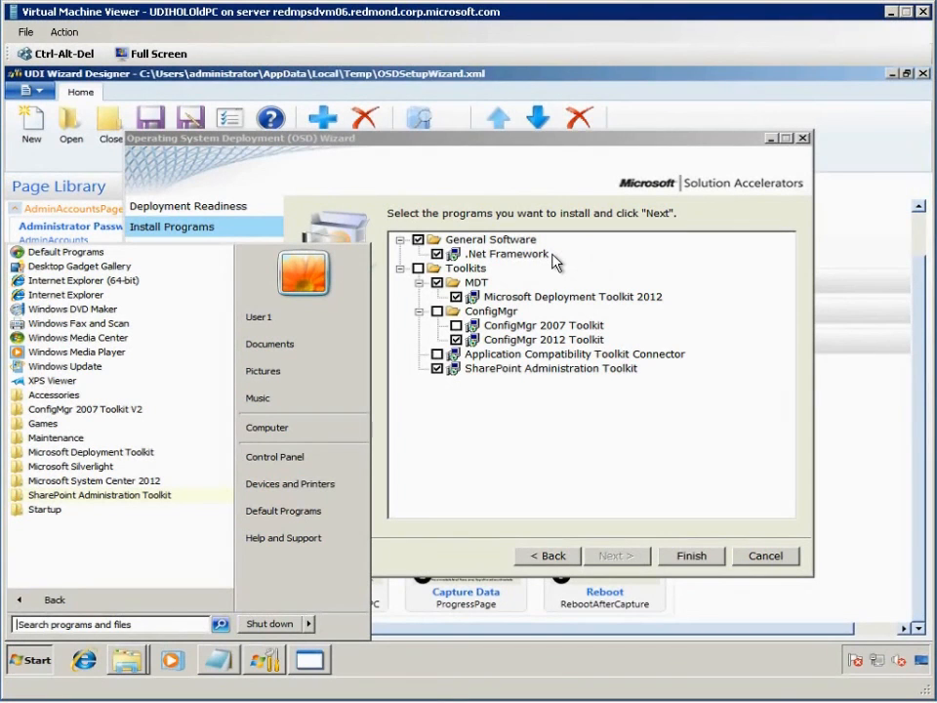
click(570, 199)
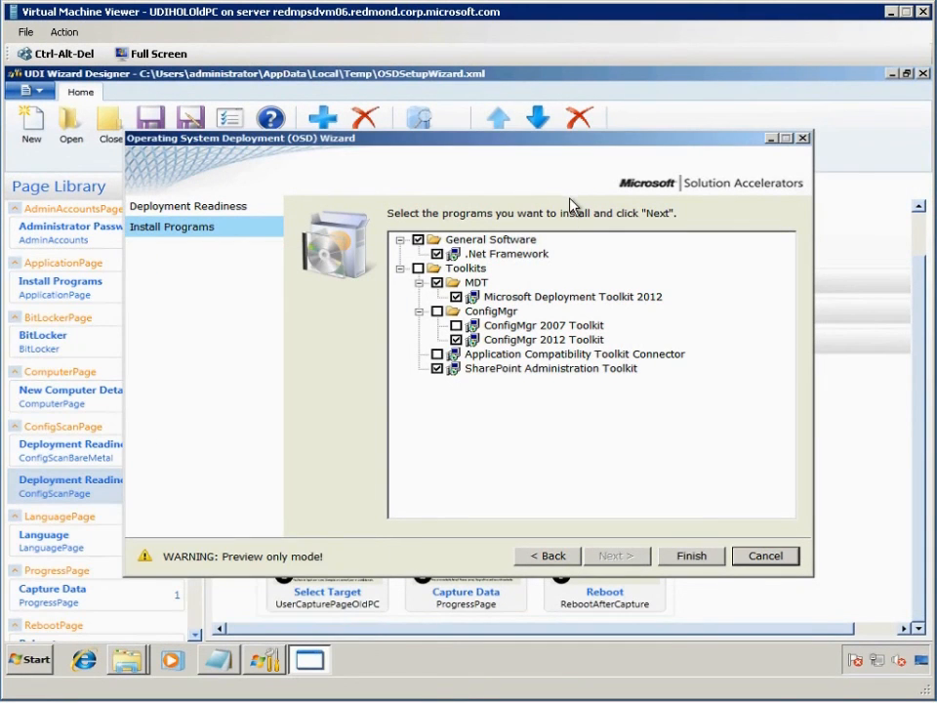
Deselect .Net Framework in the previewed Install Programs list and agree to unselect the dependent SharePoint Administration Toolkit
click(438, 254)
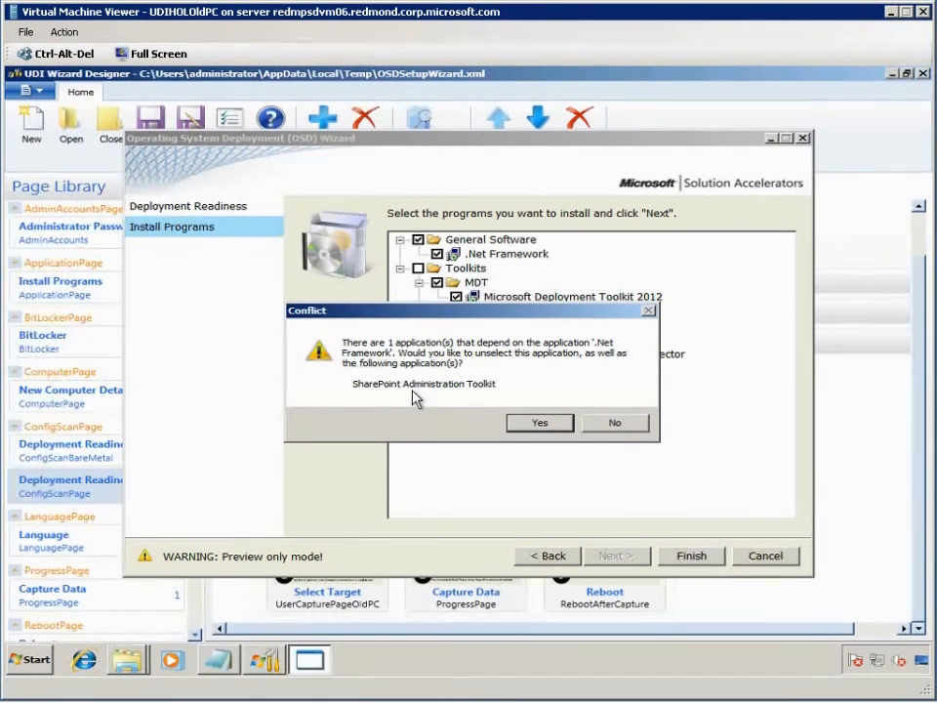
drag(518, 313, 525, 390)
click(548, 494)
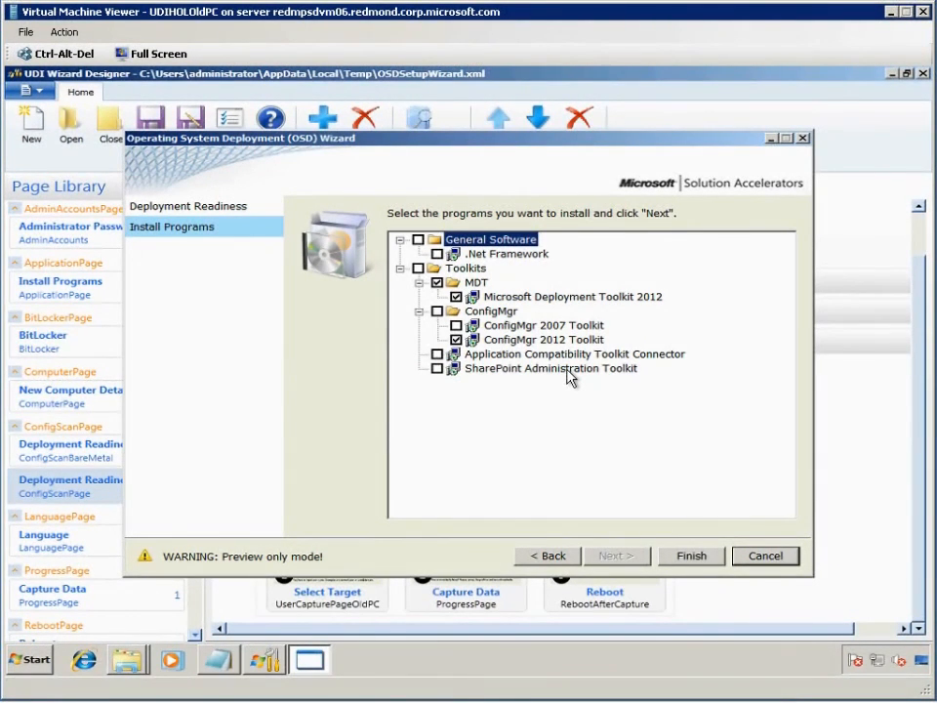
Try to select ConfigMgr 2007 Toolkit and decline unselecting the conflicting ConfigMgr 2012 Toolkit
click(456, 325)
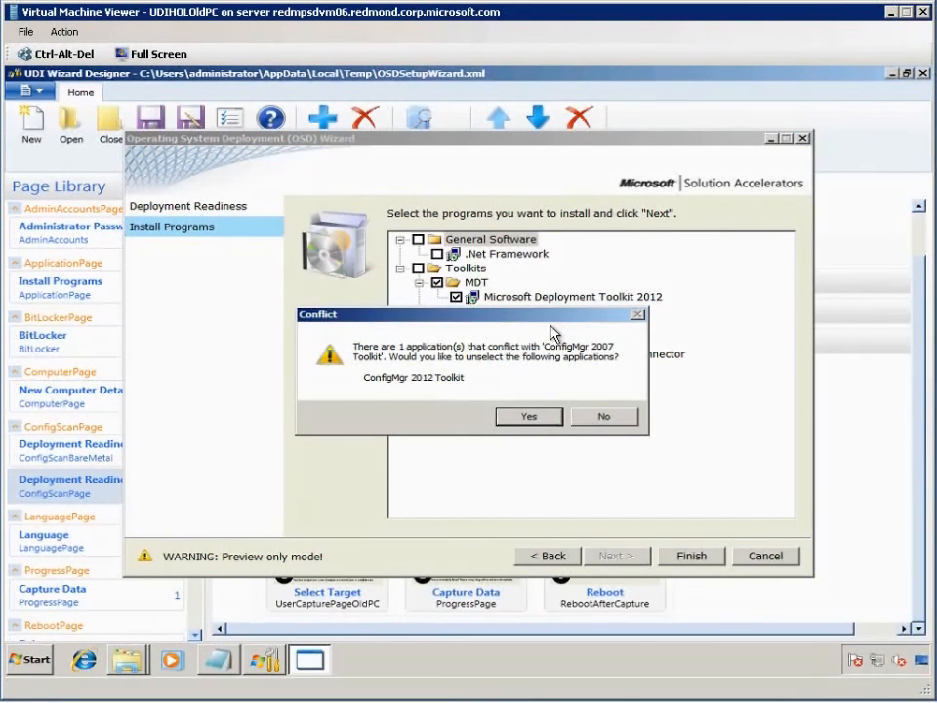
drag(557, 325, 562, 366)
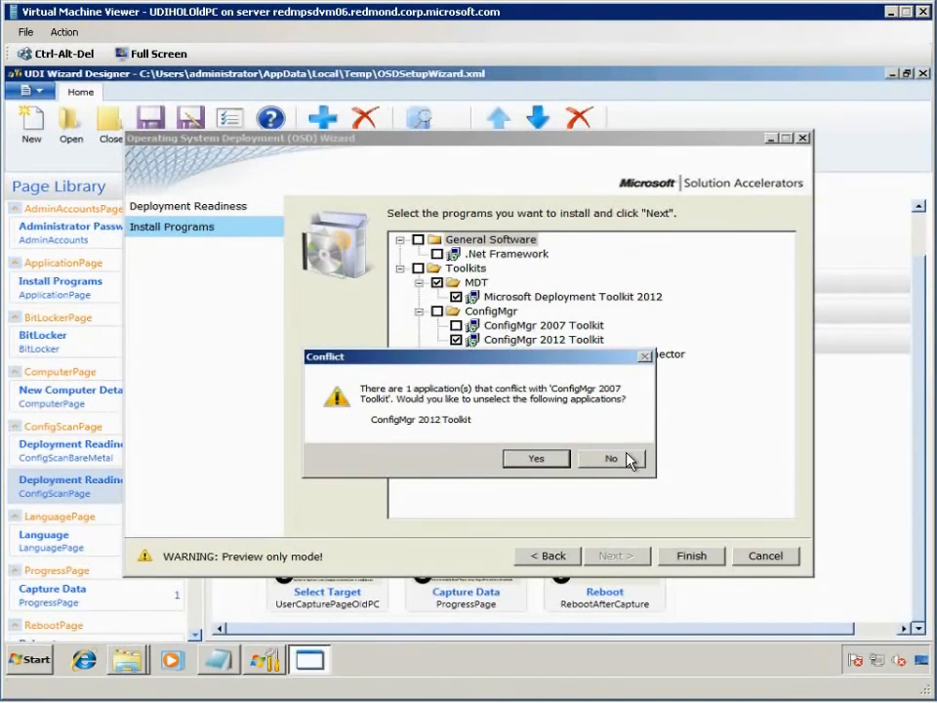
click(630, 459)
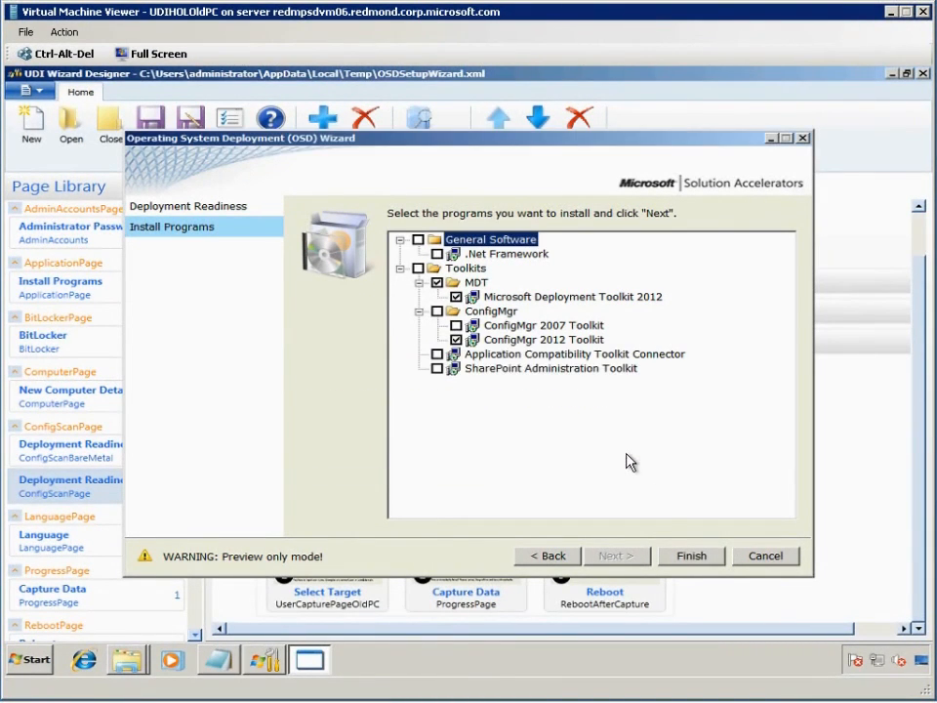